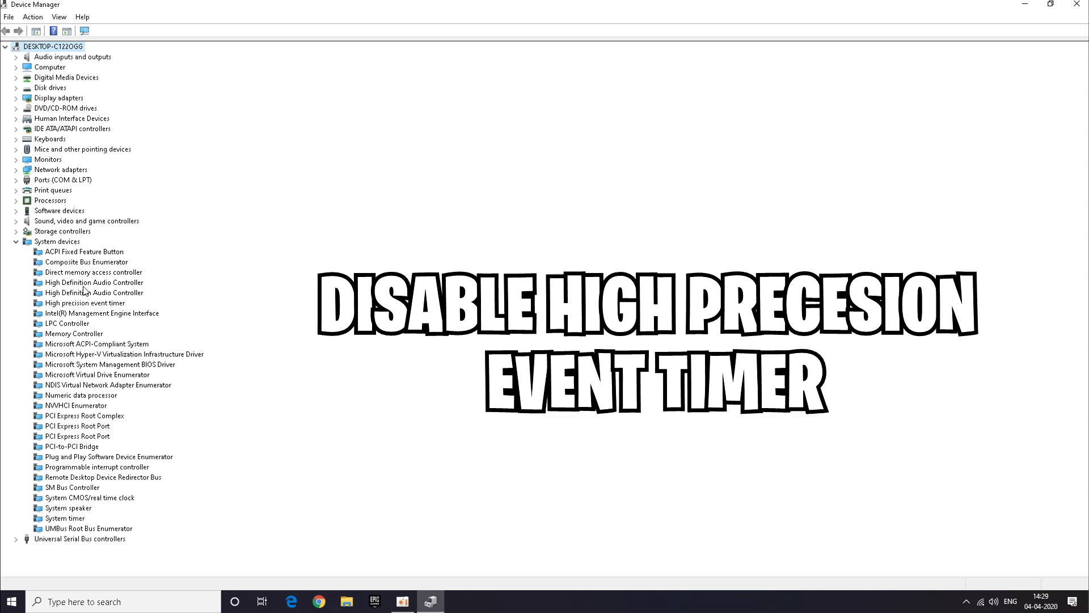
Disable the High precision event timer under System devices, confirm, and close Device Manager.
{"action": "left_click", "coordinate": [94, 304]}
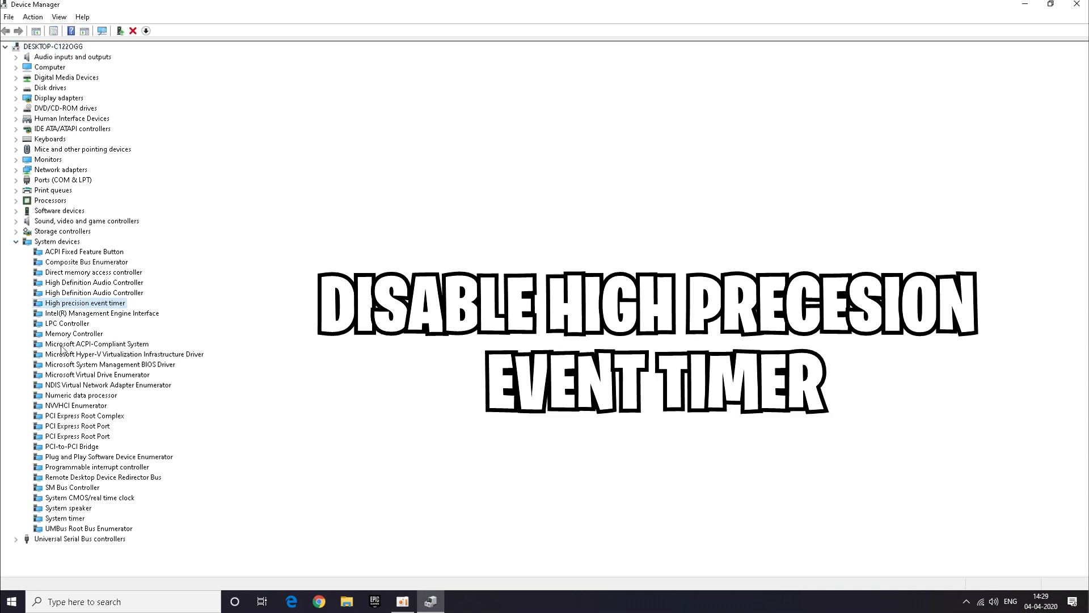
{"action": "right_click", "coordinate": [100, 305]}
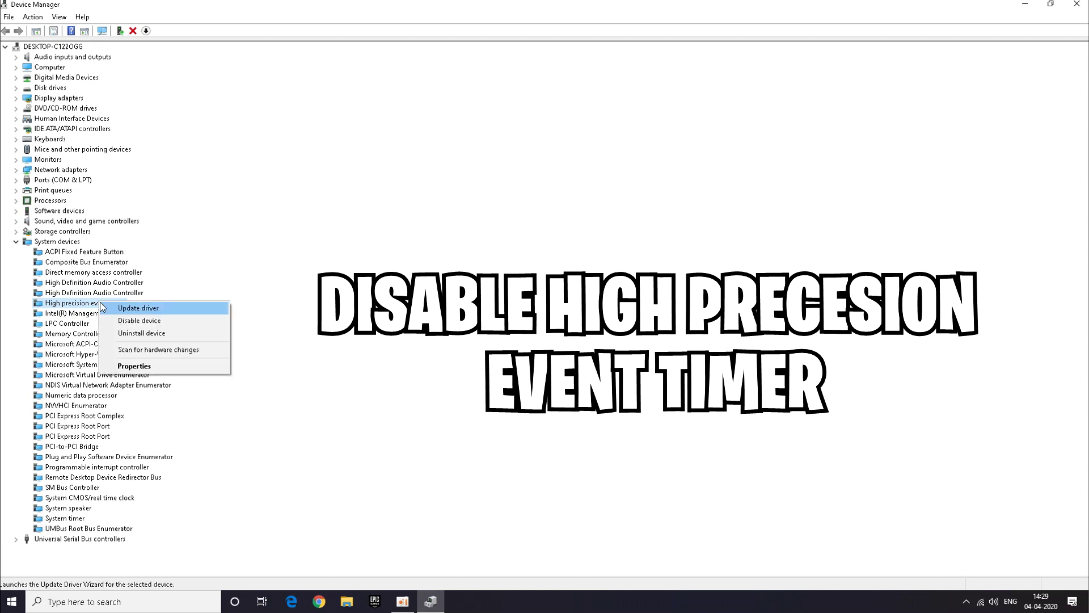
{"action": "left_click", "coordinate": [123, 320]}
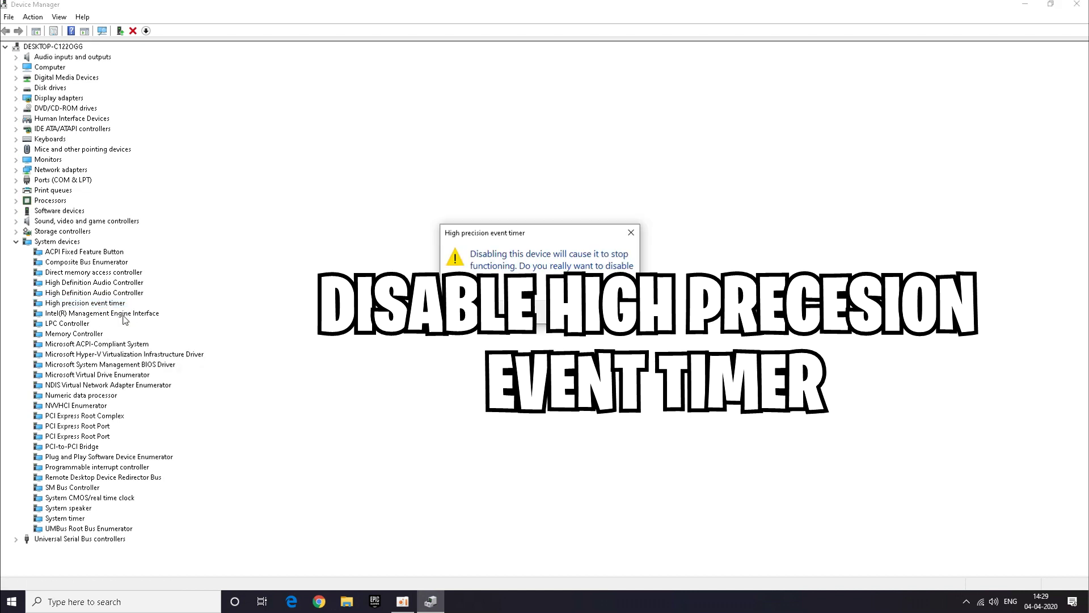
{"action": "left_click", "coordinate": [574, 312]}
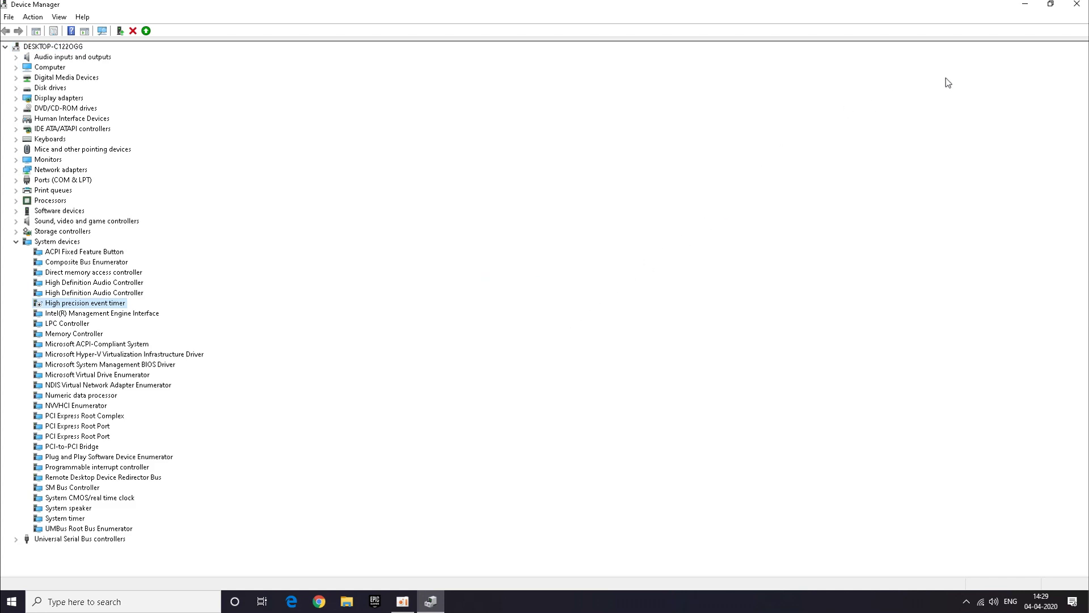
{"action": "left_click", "coordinate": [1078, 5]}
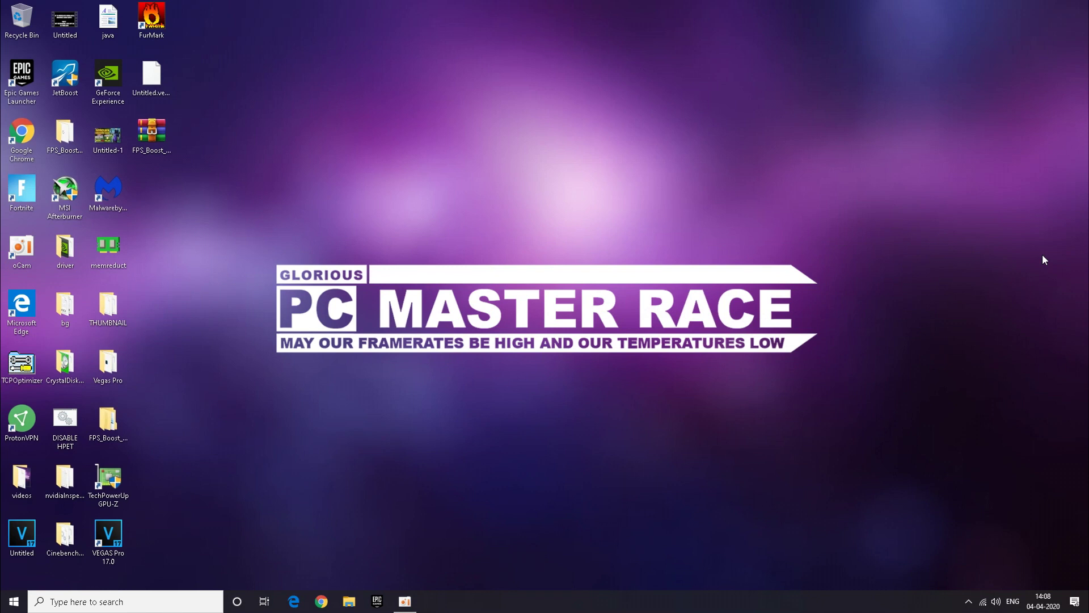
Open the folder C:\Program Files\Epic Games\Fortnite\FortniteGame\Binaries\Win64 in File Explorer.
{"action": "left_click", "coordinate": [349, 602]}
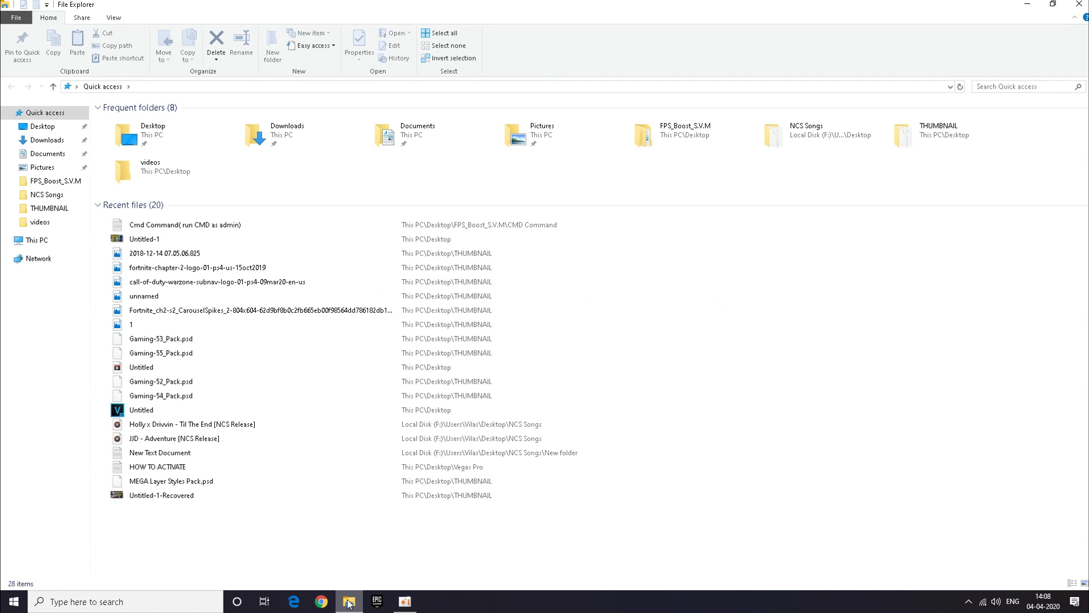
{"action": "left_click", "coordinate": [41, 242]}
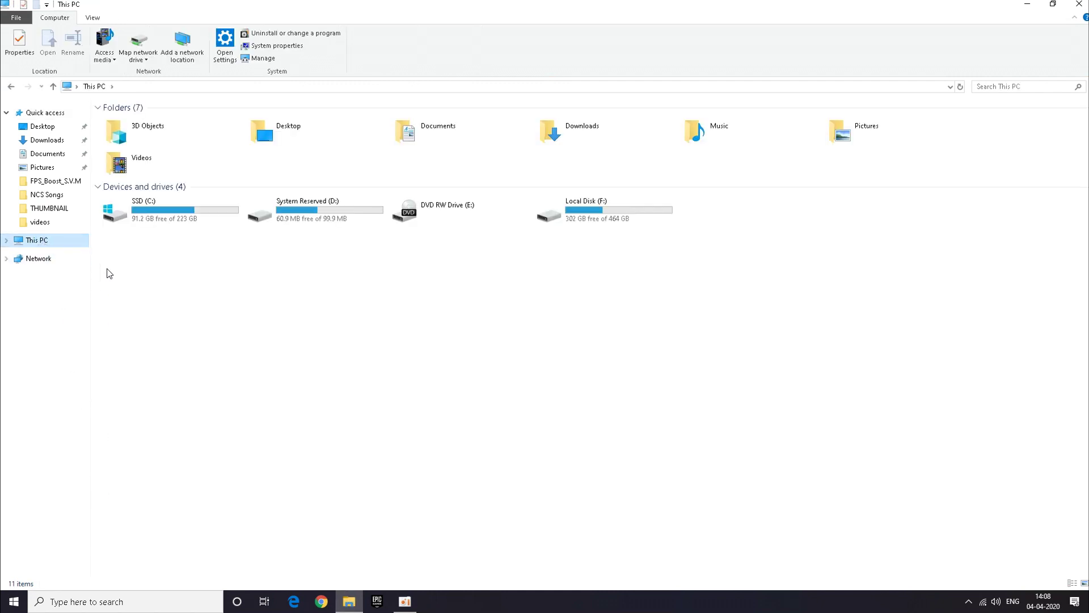
{"action": "left_click", "coordinate": [148, 218]}
{"action": "double_click", "coordinate": [148, 218]}
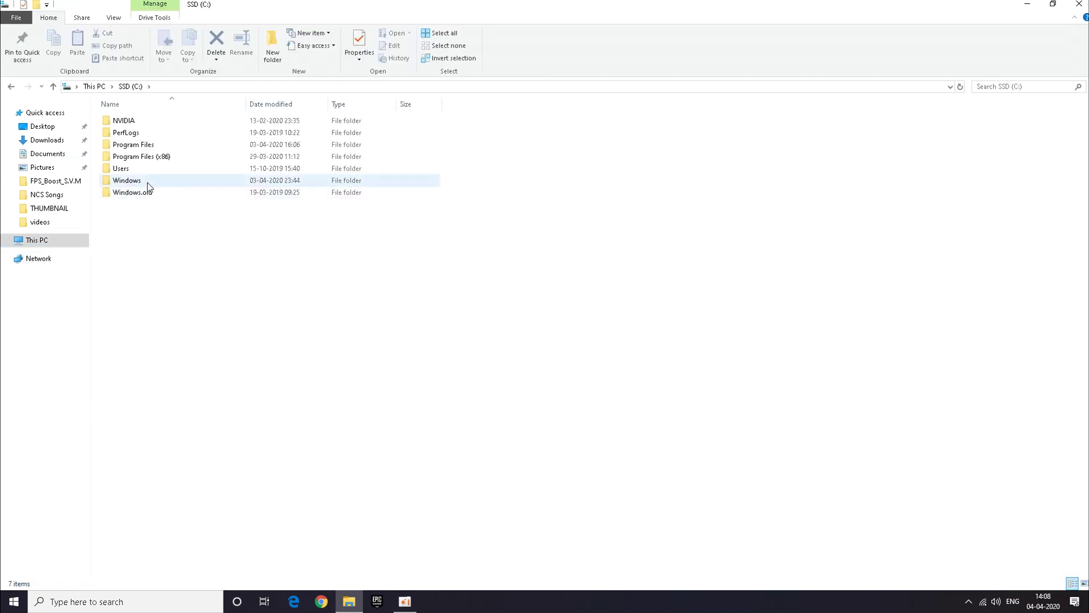
{"action": "double_click", "coordinate": [148, 145]}
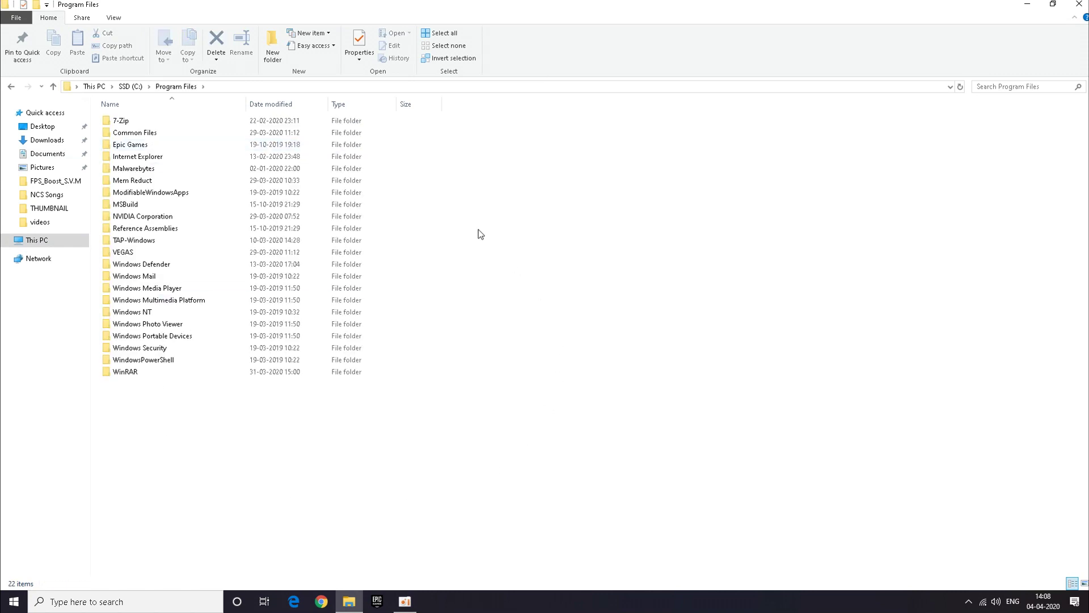
{"action": "double_click", "coordinate": [312, 147]}
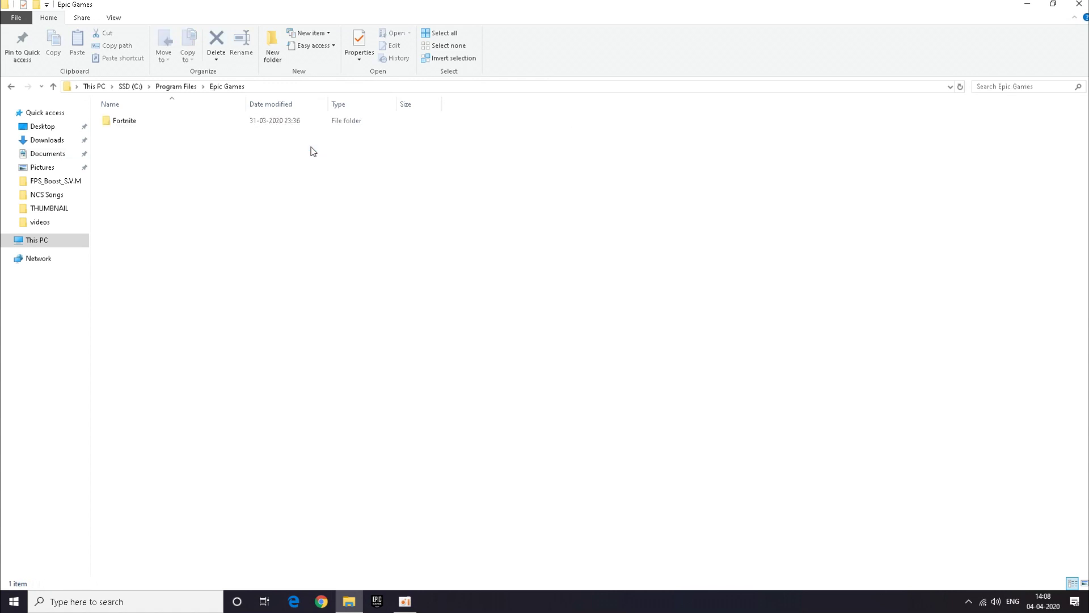
{"action": "double_click", "coordinate": [297, 124]}
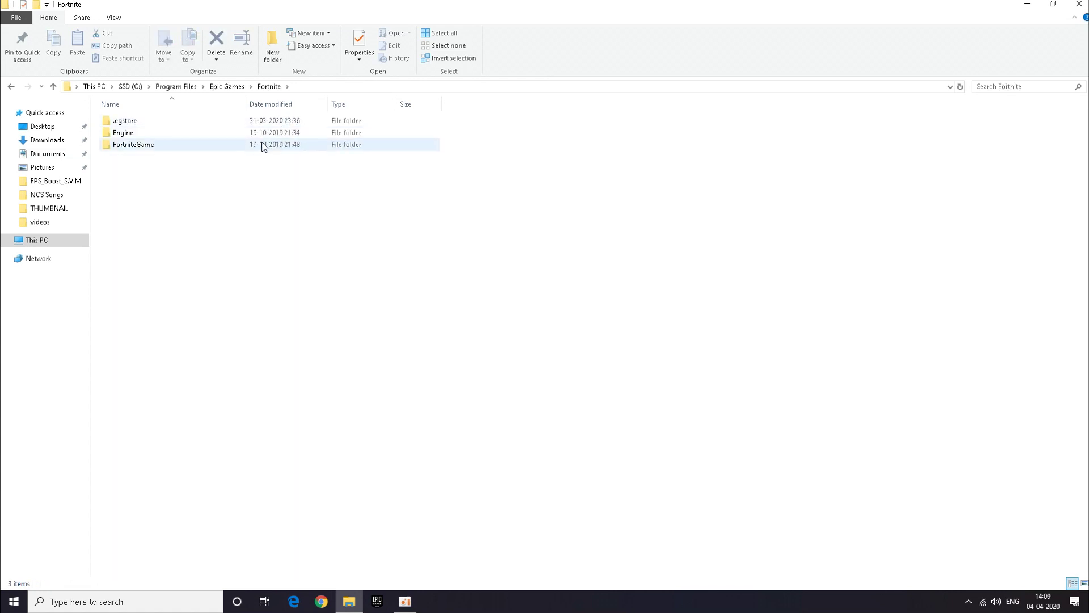
{"action": "double_click", "coordinate": [263, 146]}
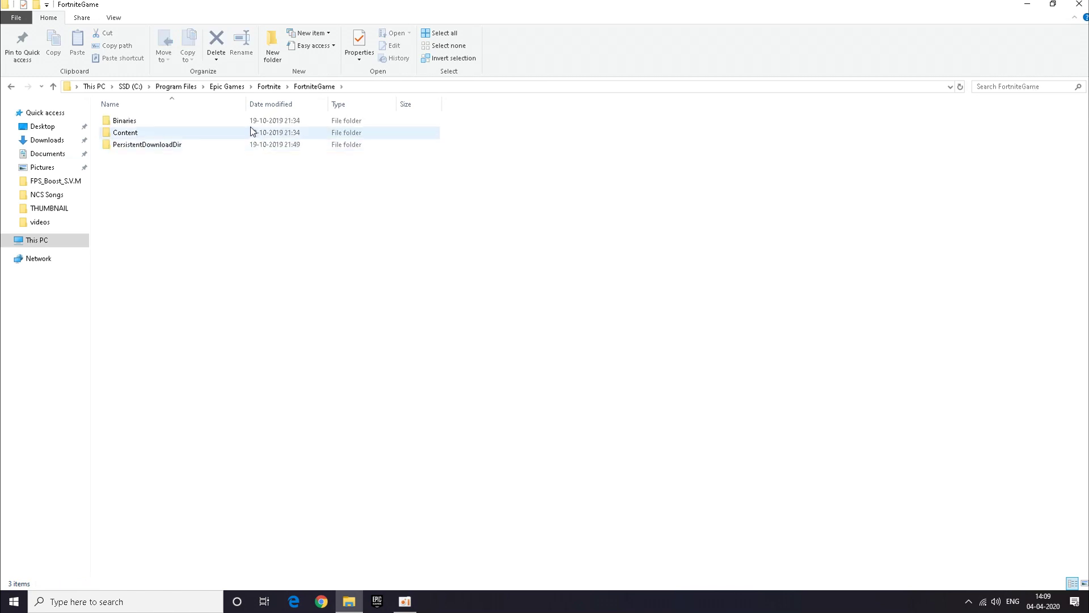
{"action": "double_click", "coordinate": [250, 122]}
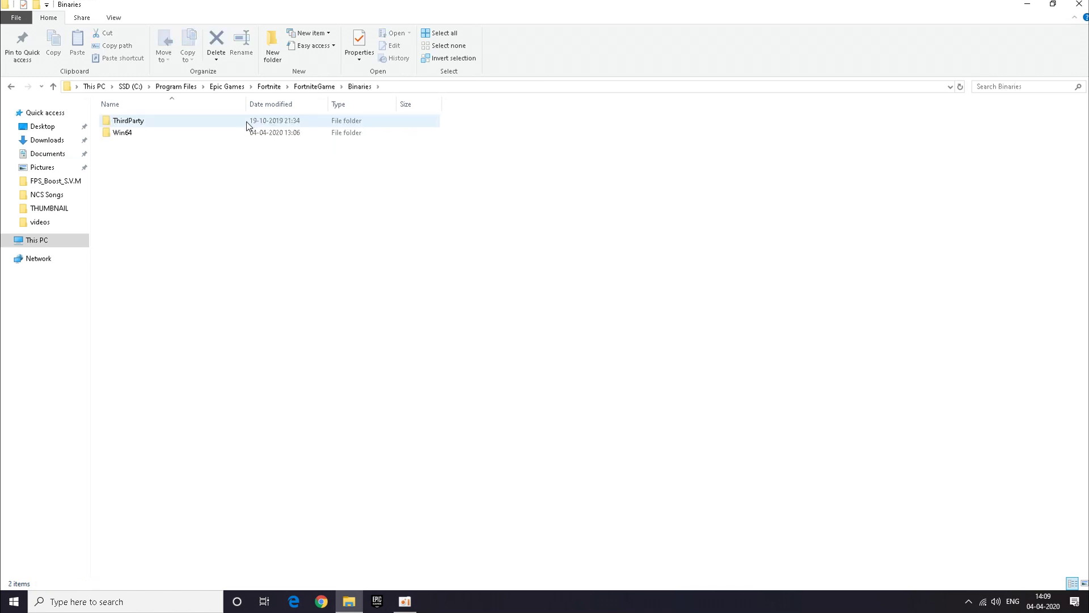
{"action": "double_click", "coordinate": [241, 137]}
Disable fullscreen optimizations and override high DPI scaling with Application for FortniteClient-Win64-Shipping, applying the compatibility changes.
{"action": "left_click_drag", "start_coordinate": [1083, 222], "coordinate": [862, 396]}
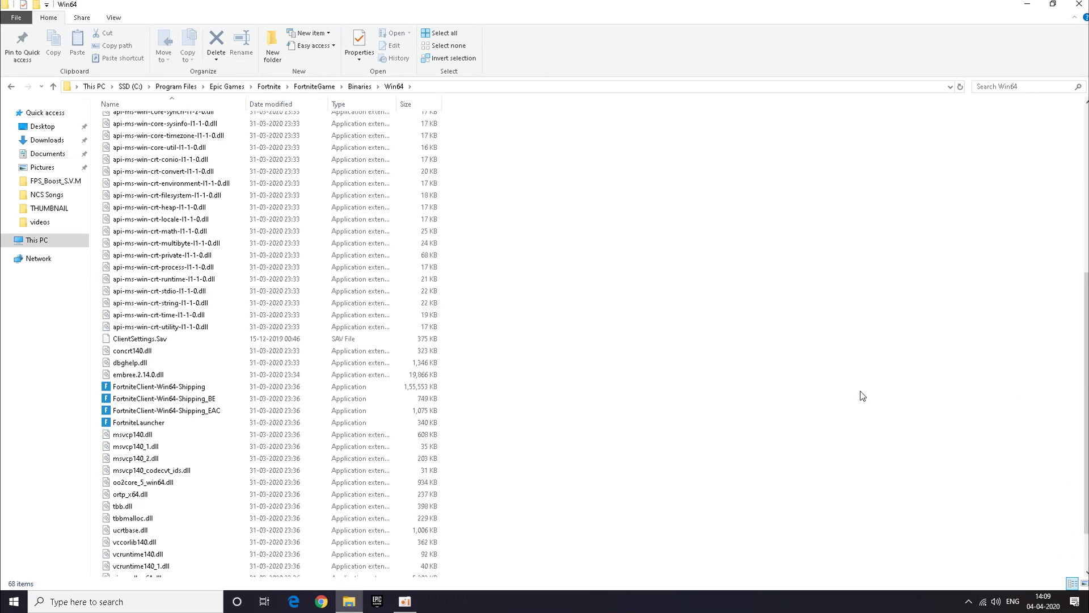
{"action": "right_click", "coordinate": [291, 389]}
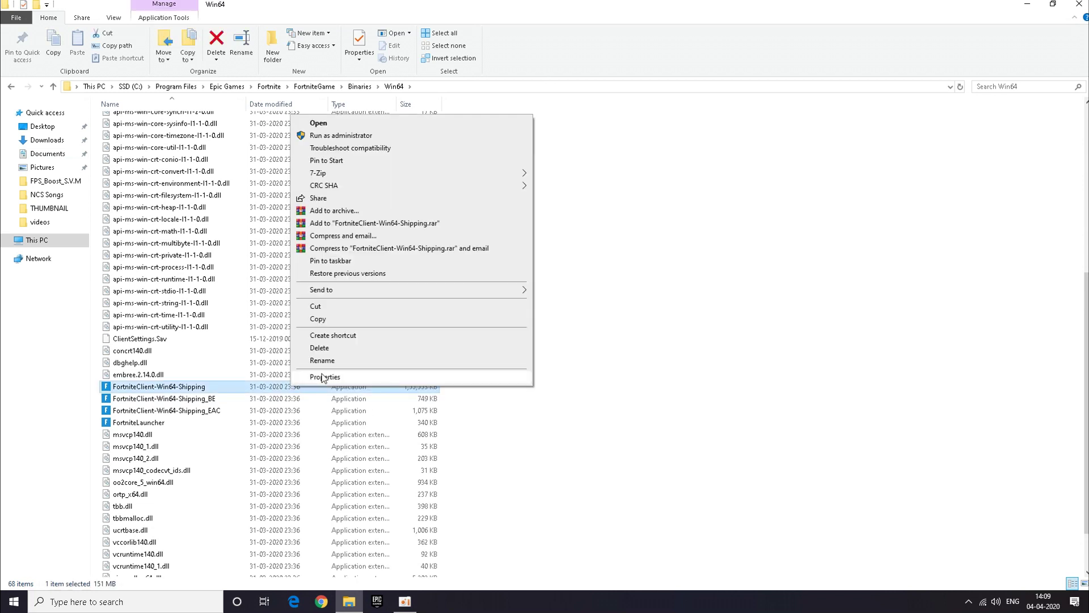
{"action": "left_click", "coordinate": [323, 377]}
{"action": "left_click", "coordinate": [373, 350]}
{"action": "left_click", "coordinate": [380, 325]}
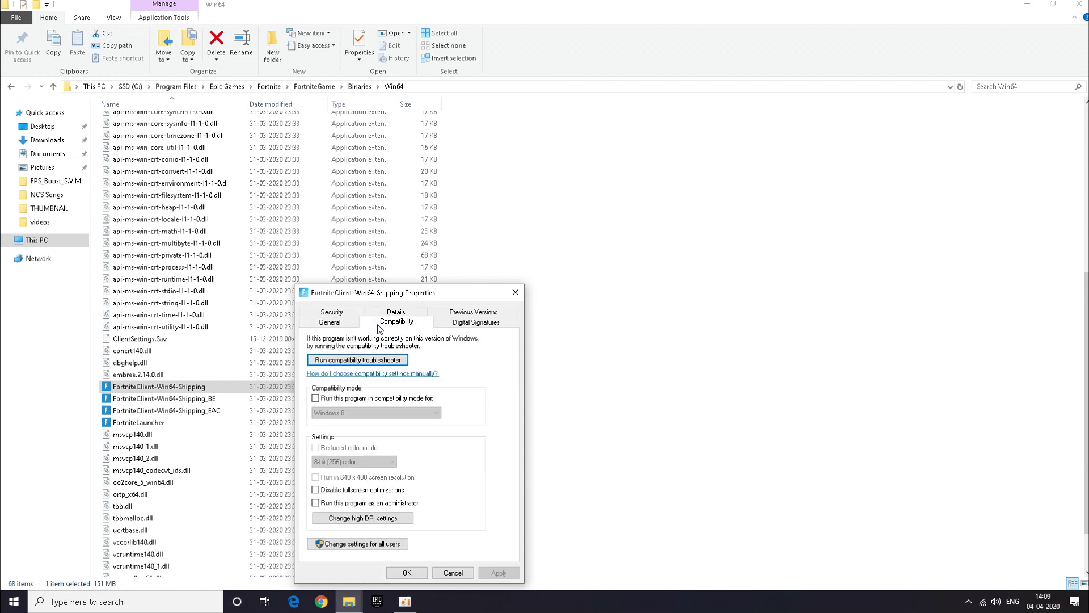
{"action": "left_click", "coordinate": [316, 490]}
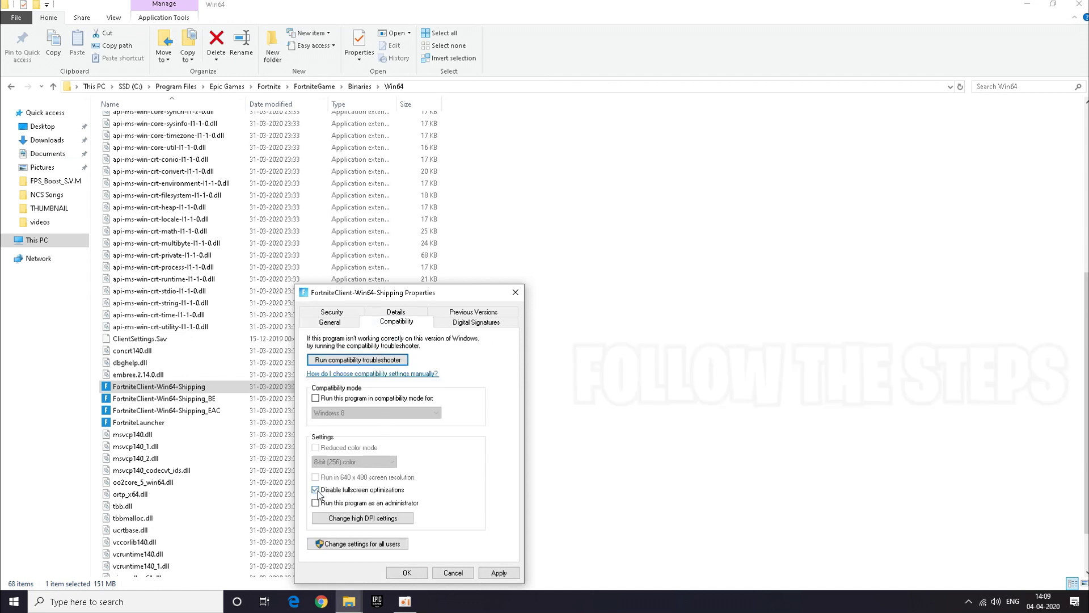
{"action": "left_click", "coordinate": [363, 519]}
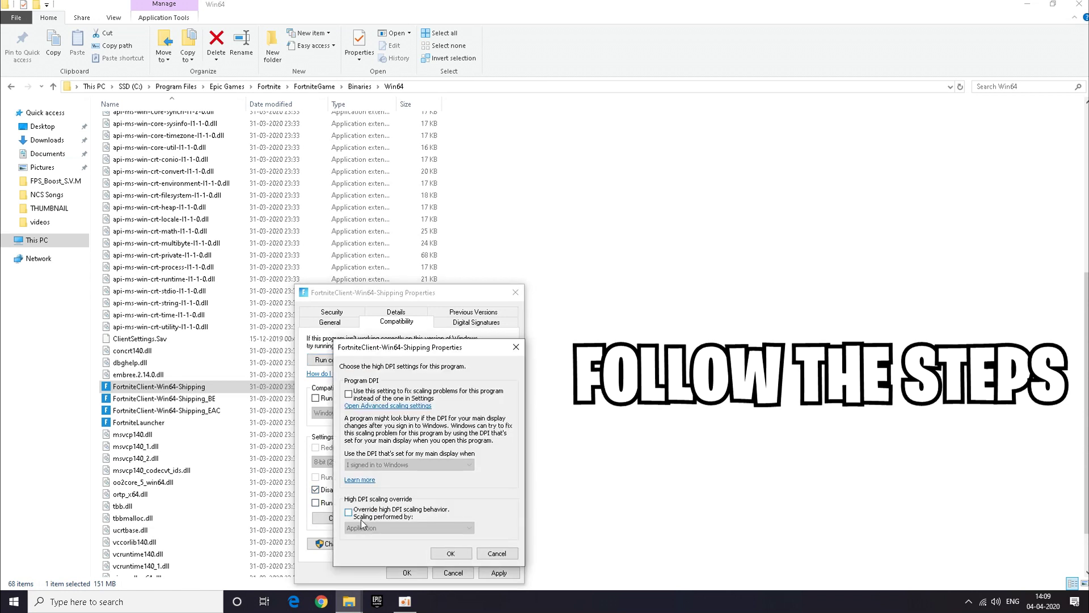
{"action": "left_click", "coordinate": [349, 513]}
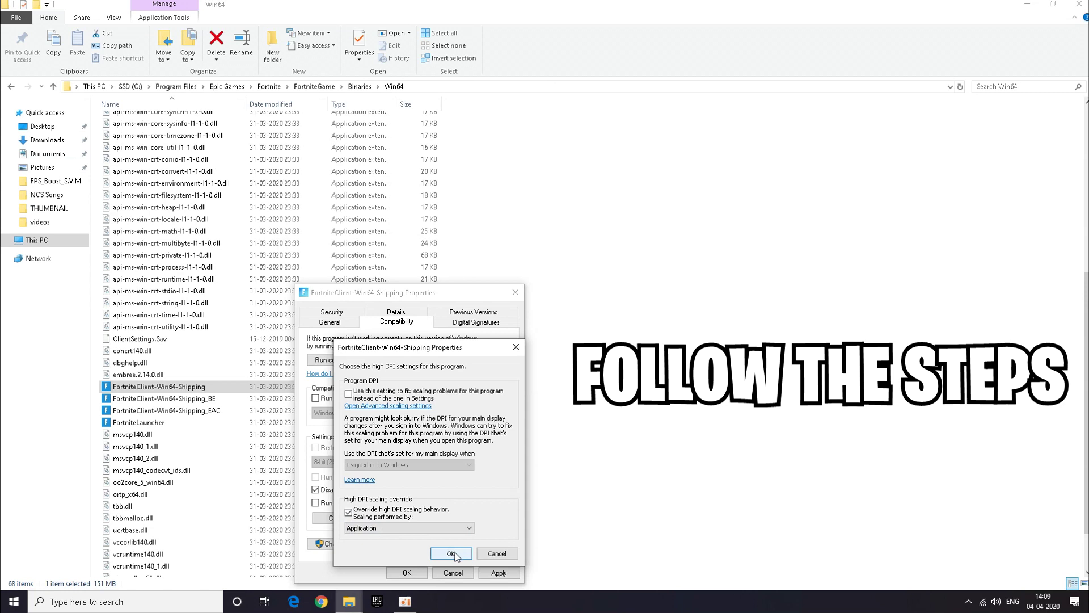
{"action": "left_click", "coordinate": [452, 554]}
{"action": "left_click", "coordinate": [496, 573]}
{"action": "left_click", "coordinate": [394, 575]}
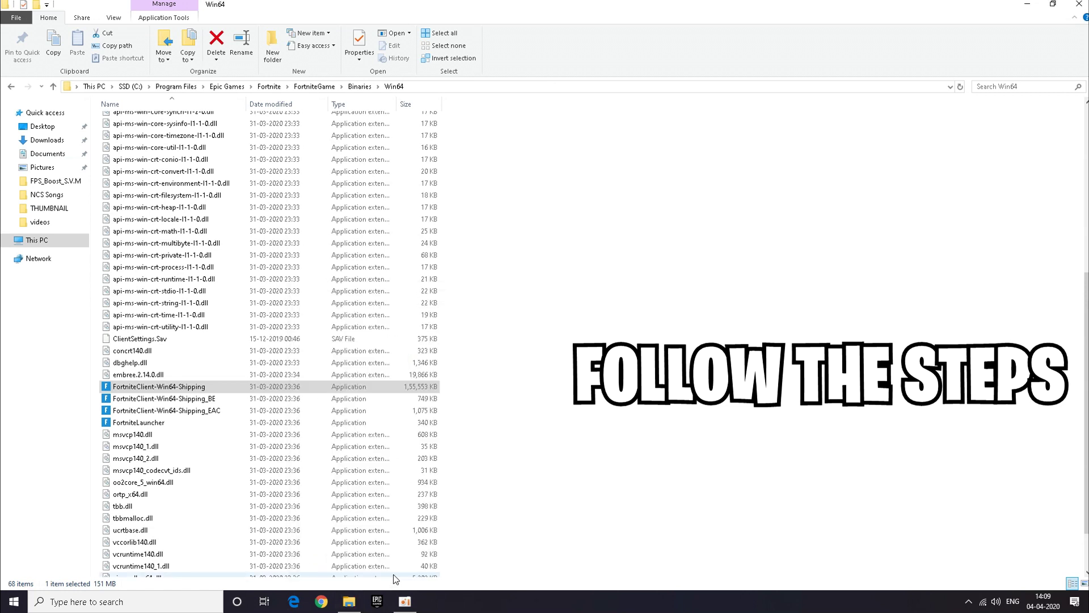
For FortniteClient-Win64-Shipping_BE, disable fullscreen optimizations, override high DPI scaling with Application, and apply the changes.
{"action": "right_click", "coordinate": [237, 400]}
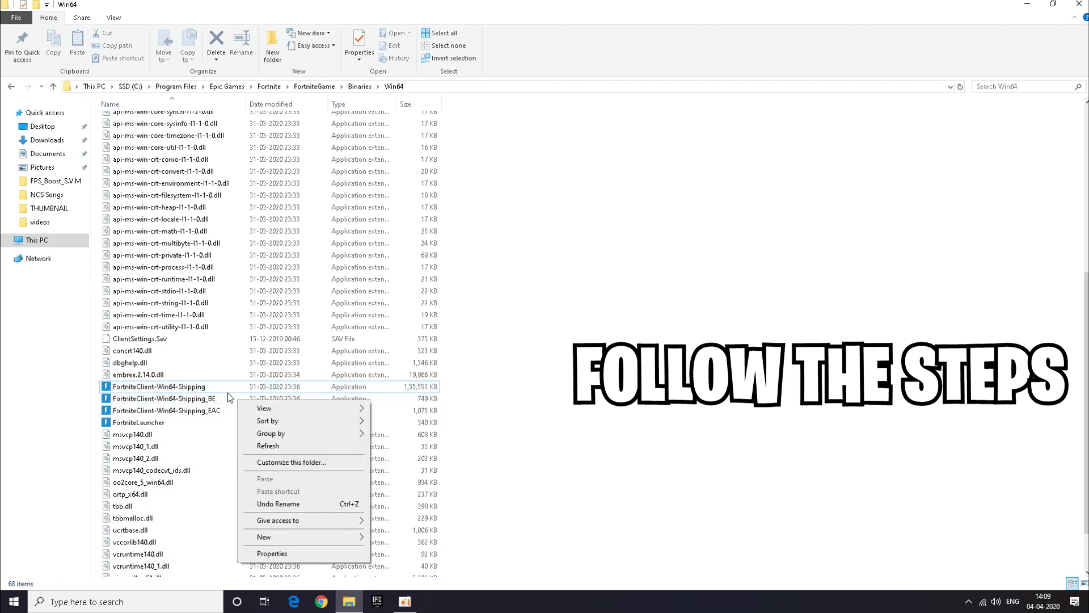
{"action": "left_click", "coordinate": [227, 393]}
{"action": "right_click", "coordinate": [223, 397]}
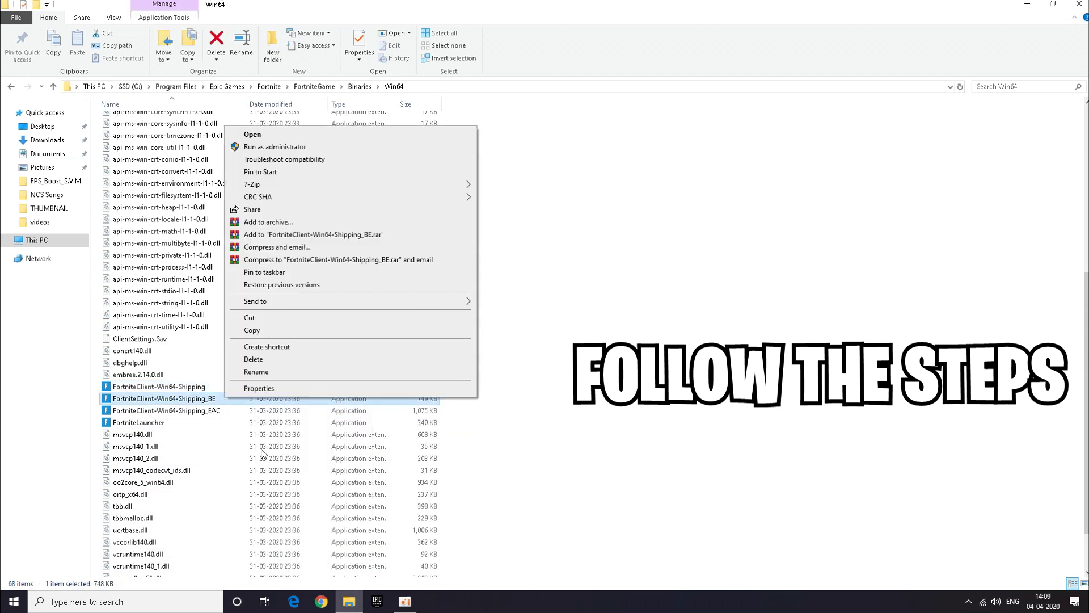
{"action": "left_click", "coordinate": [299, 388]}
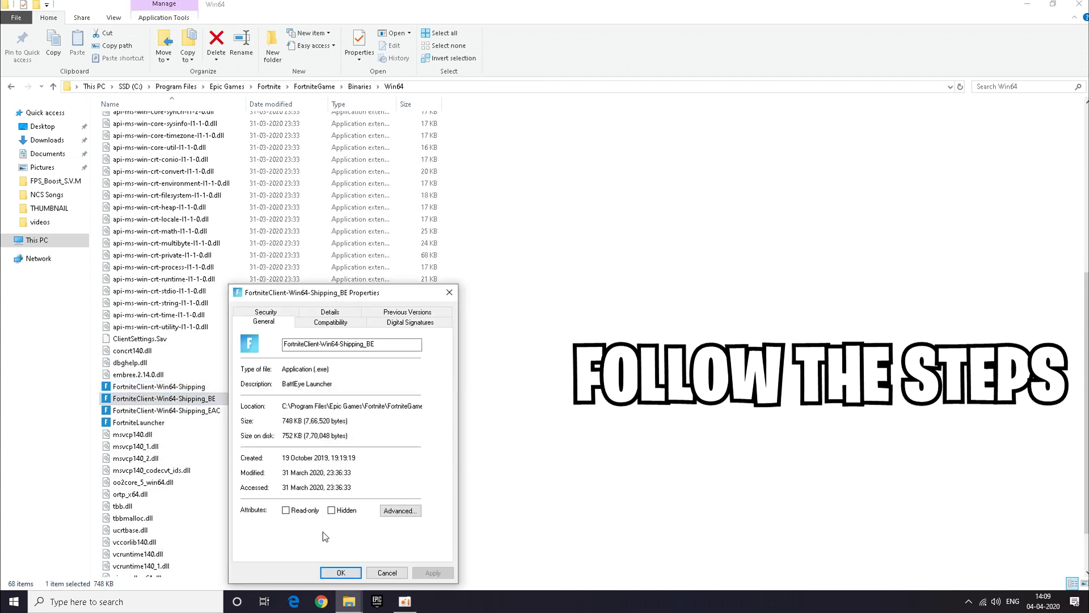
{"action": "left_click", "coordinate": [333, 323]}
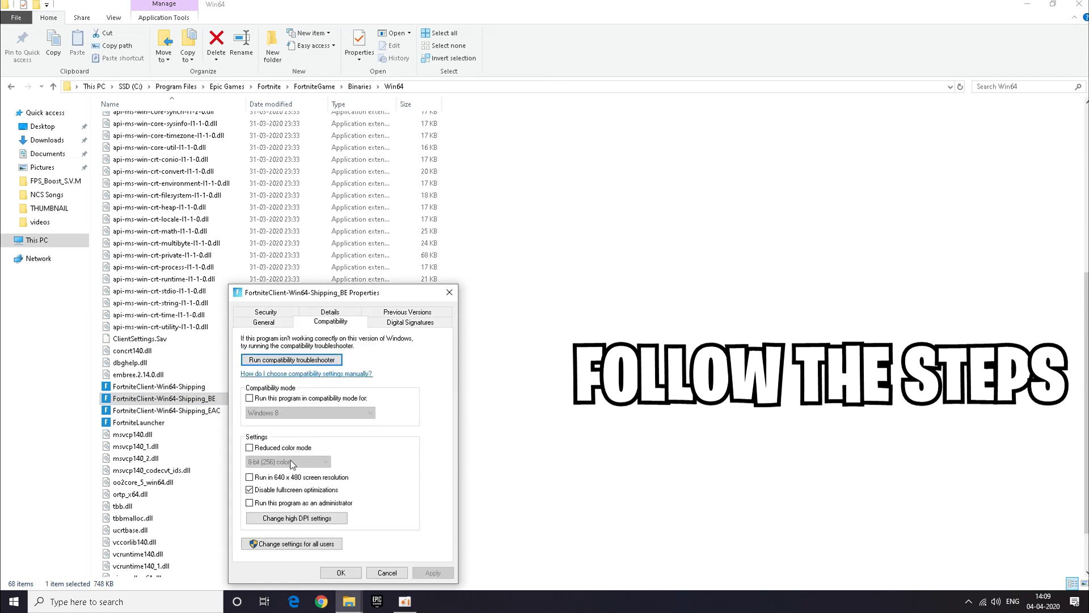
{"action": "double_click", "coordinate": [249, 489]}
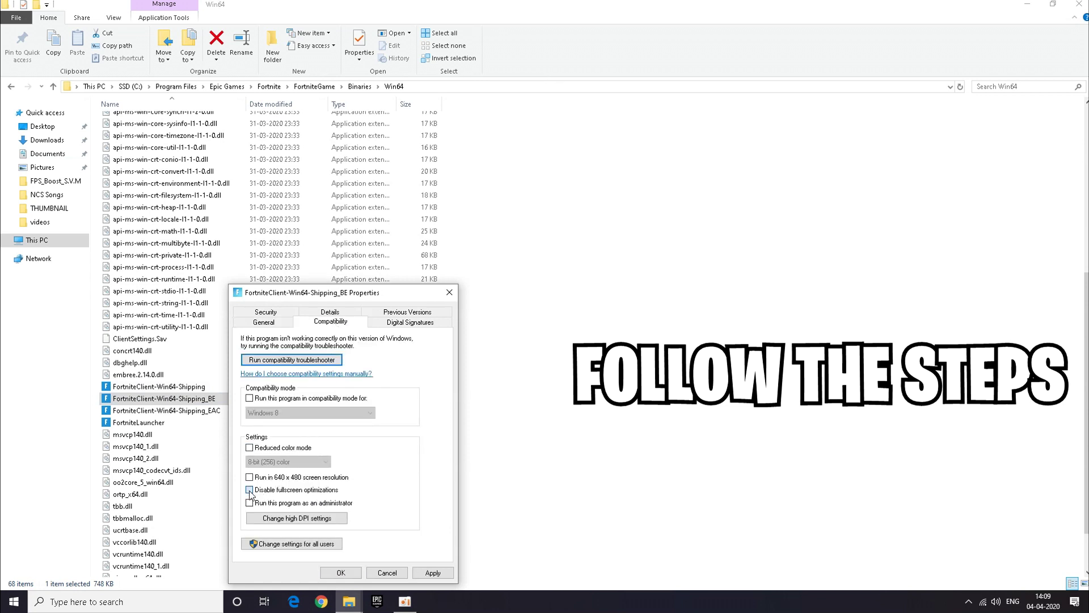
{"action": "left_click", "coordinate": [266, 517]}
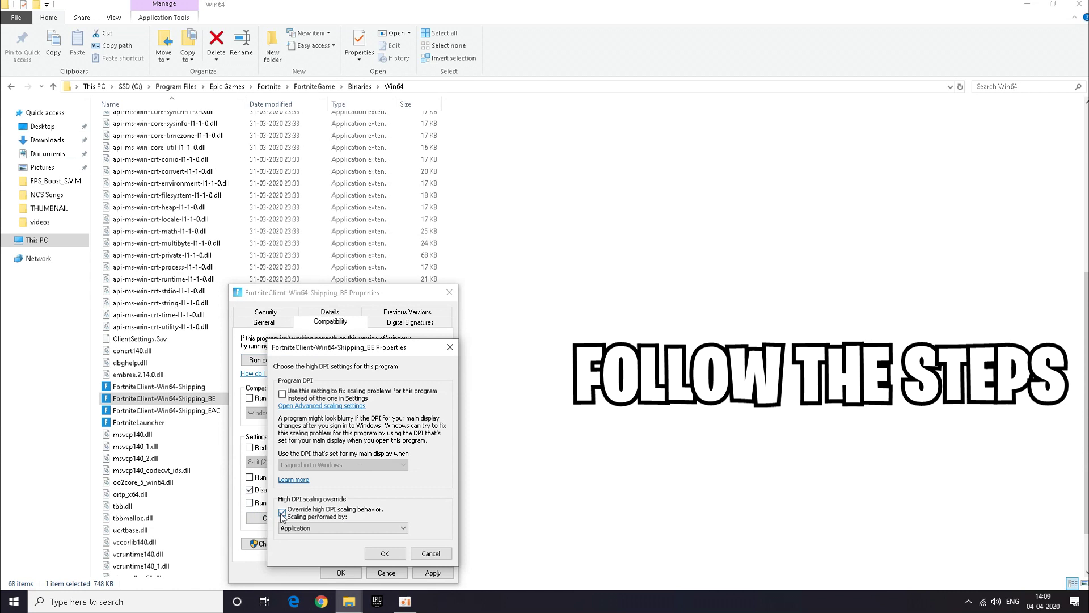
{"action": "left_click", "coordinate": [385, 554]}
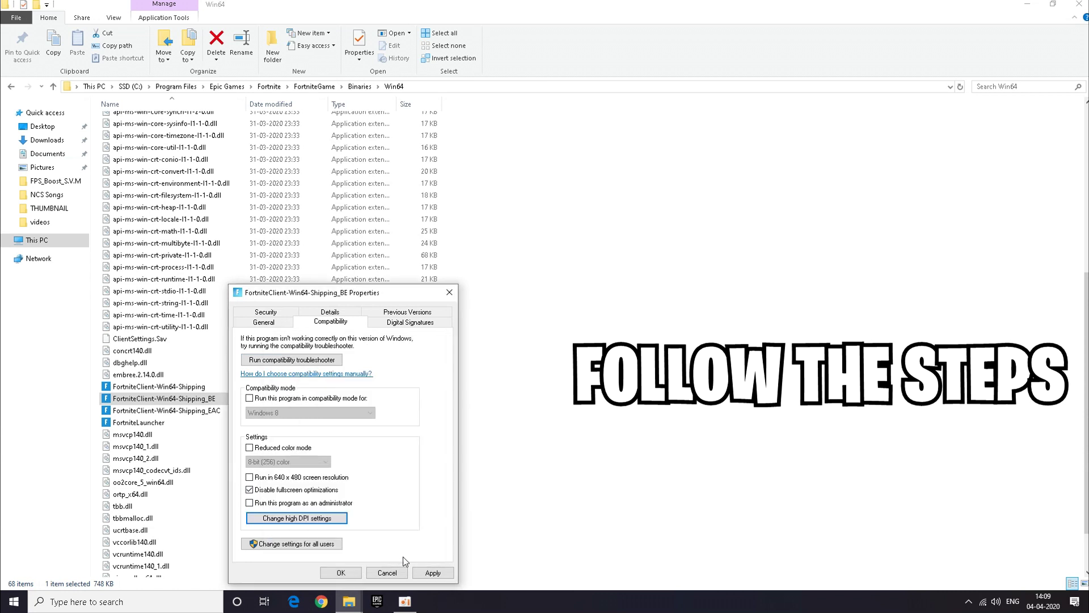
{"action": "left_click", "coordinate": [432, 573]}
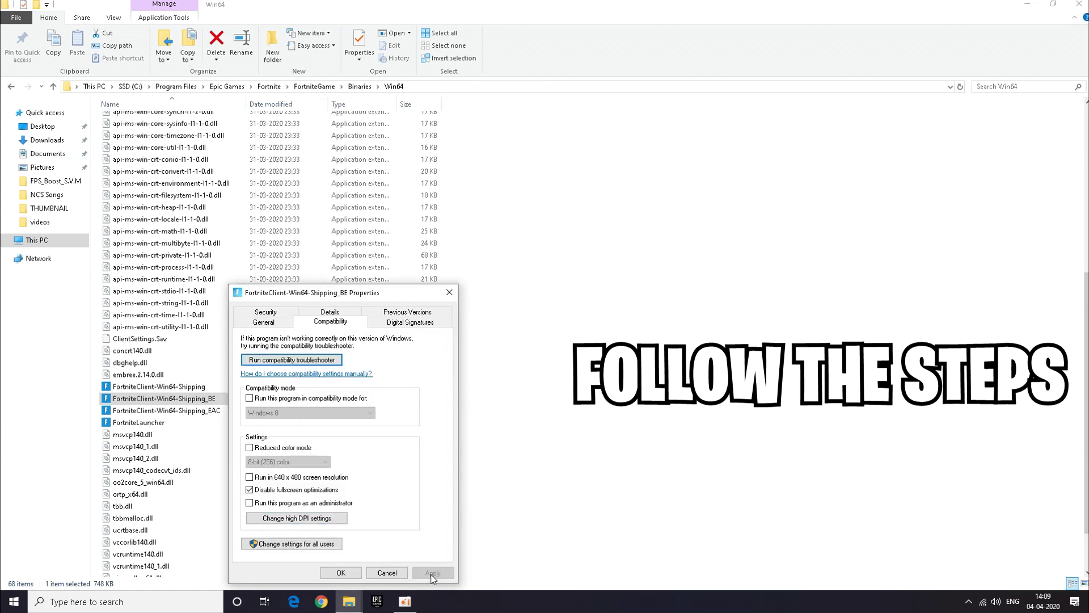
{"action": "left_click", "coordinate": [341, 572]}
Apply disabled fullscreen optimizations and the high DPI scaling override to FortniteClient-Win64-Shipping_EAC.
{"action": "right_click", "coordinate": [219, 412]}
{"action": "left_click", "coordinate": [260, 404]}
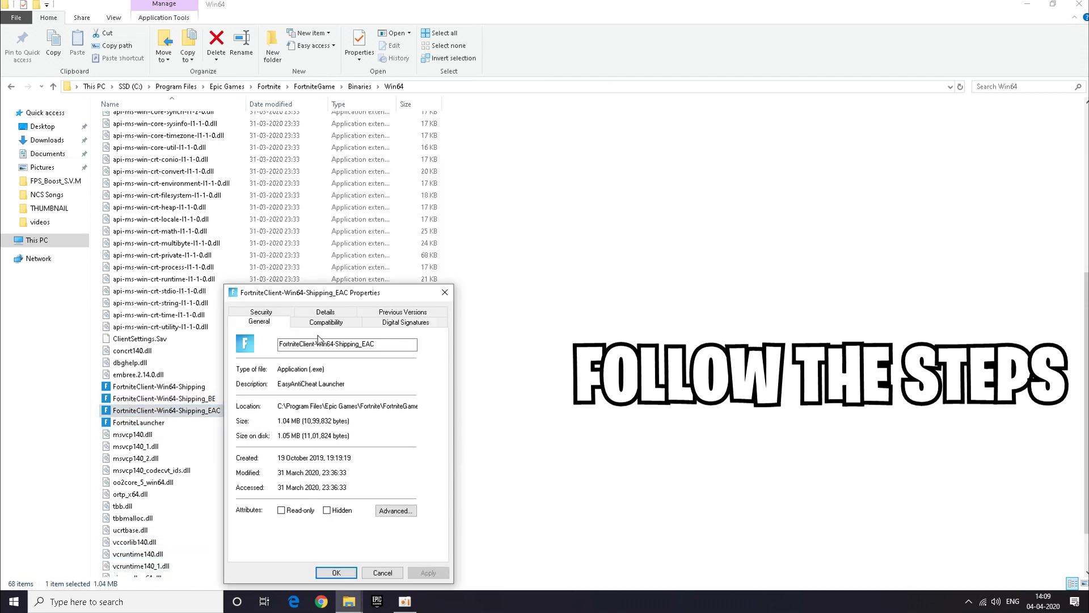
{"action": "left_click", "coordinate": [321, 323]}
{"action": "left_click", "coordinate": [245, 503]}
{"action": "left_click", "coordinate": [245, 503]}
{"action": "left_click", "coordinate": [272, 518]}
{"action": "left_click", "coordinate": [278, 512]}
{"action": "left_click", "coordinate": [379, 554]}
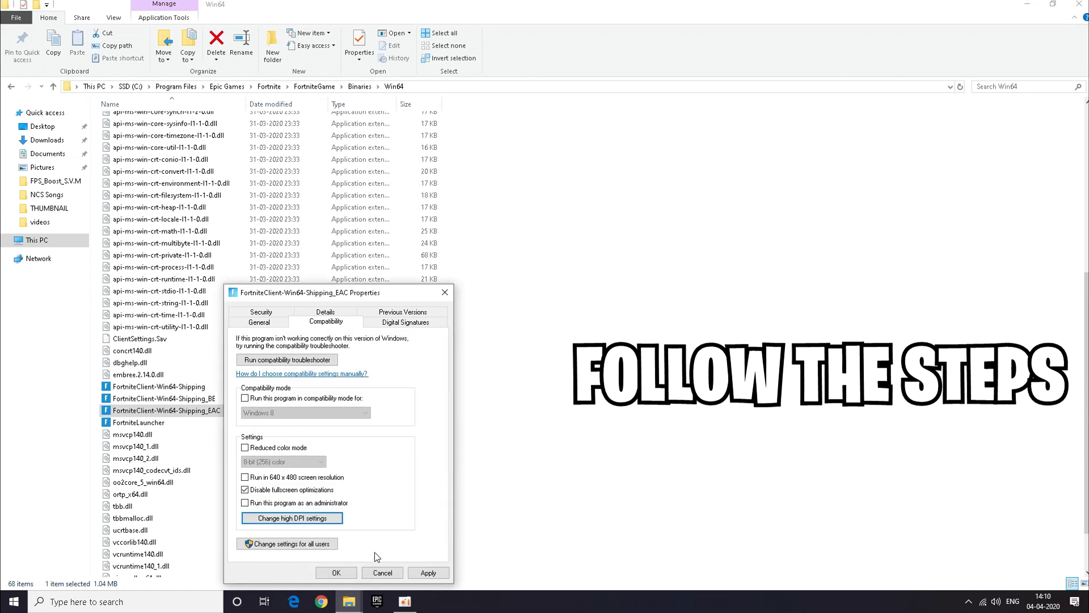
{"action": "left_click", "coordinate": [428, 573]}
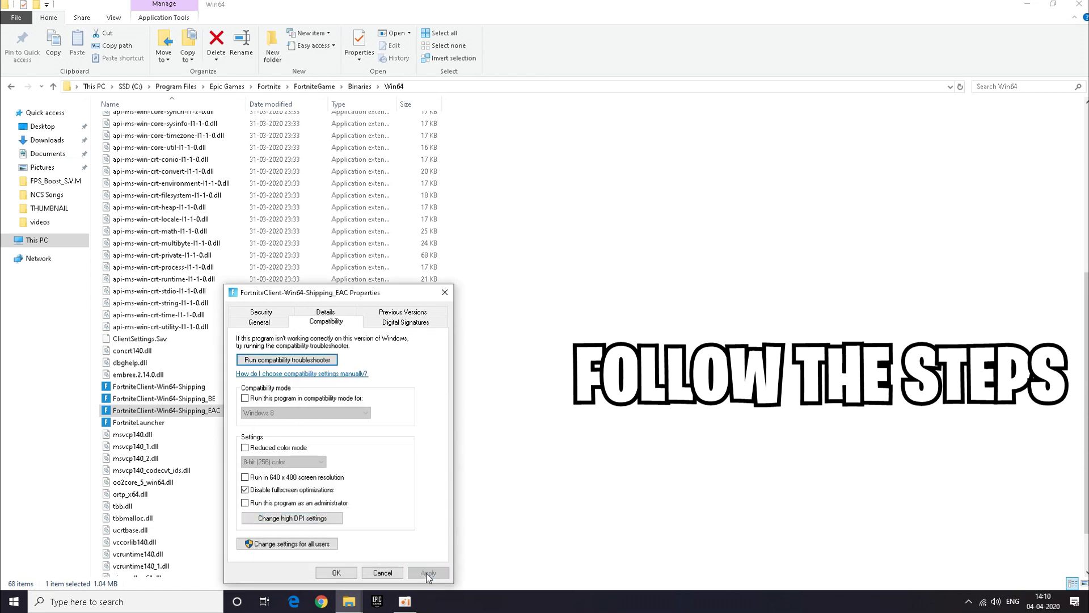
{"action": "left_click", "coordinate": [341, 572]}
Disable fullscreen optimizations and override high DPI scaling with Application for FortniteLauncher, apply the changes, and close the Win64 folder.
{"action": "right_click", "coordinate": [209, 425]}
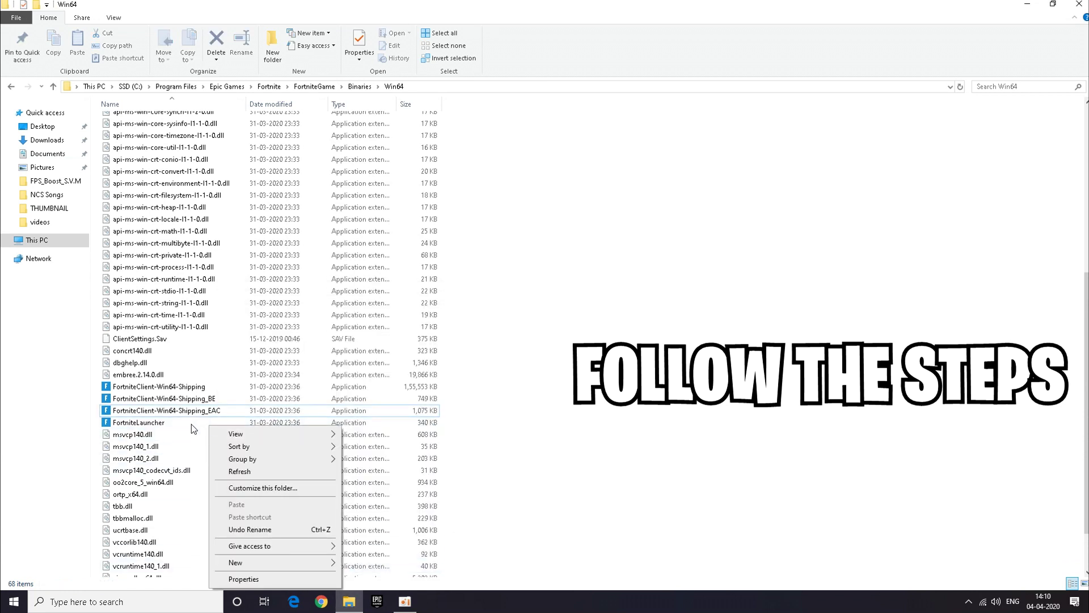
{"action": "left_click", "coordinate": [184, 420]}
{"action": "right_click", "coordinate": [181, 418]}
{"action": "left_click", "coordinate": [215, 412]}
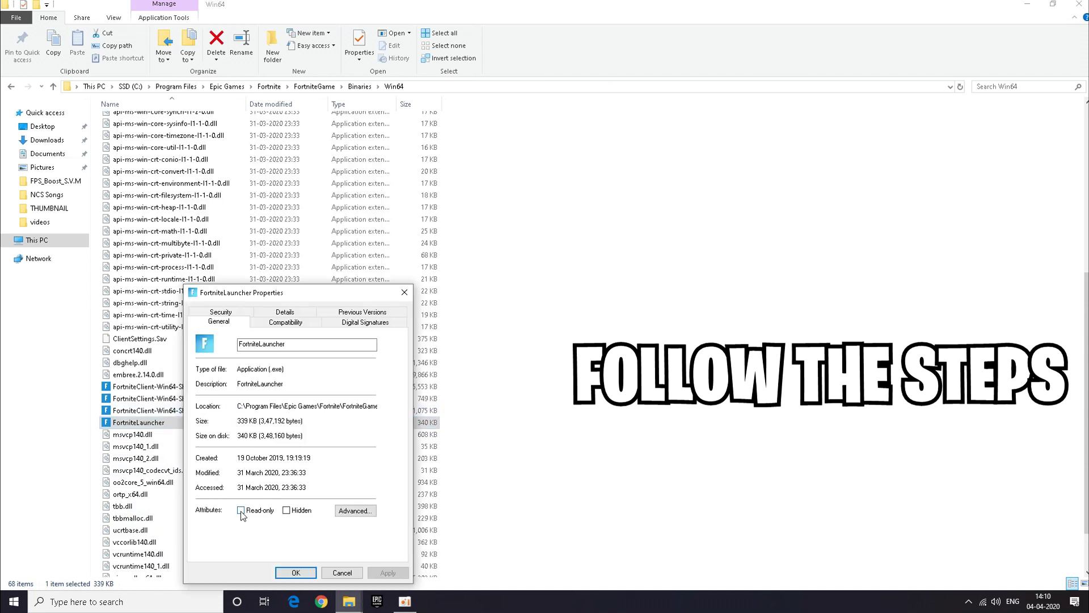
{"action": "left_click", "coordinate": [270, 327]}
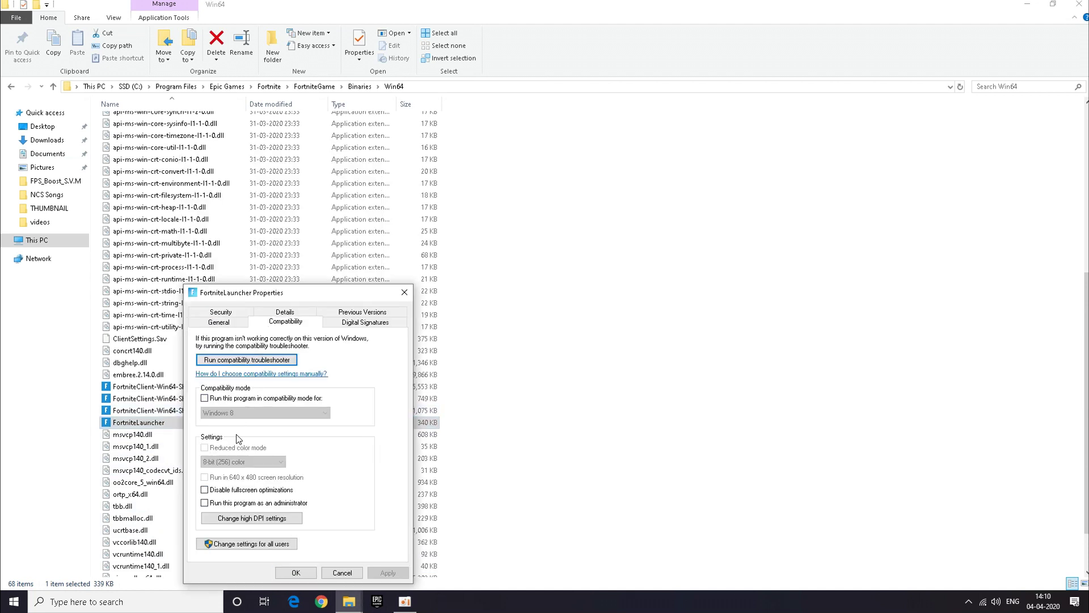
{"action": "left_click", "coordinate": [237, 492]}
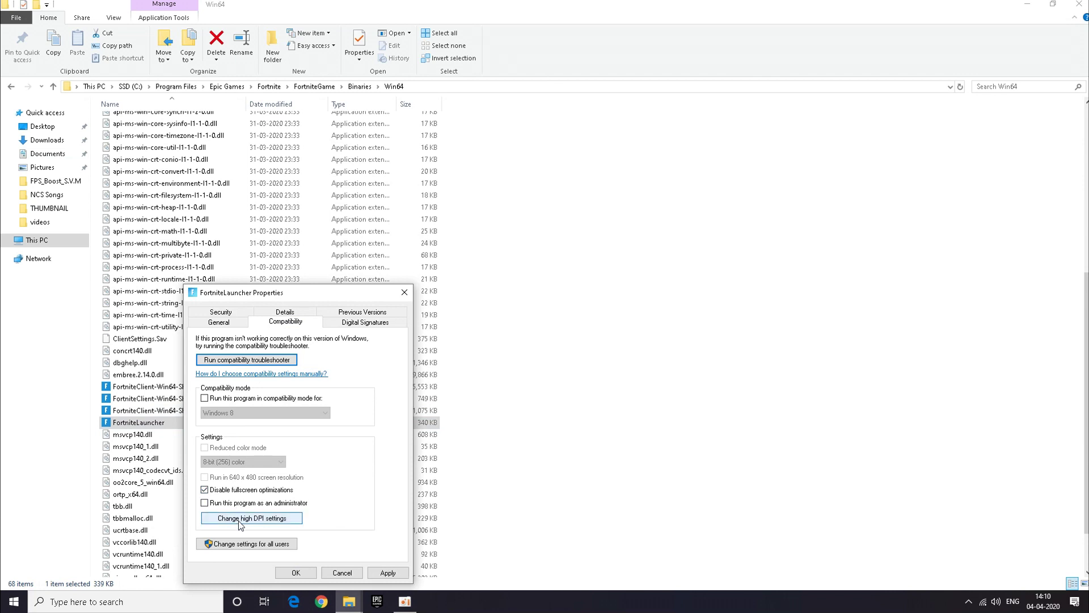
{"action": "left_click", "coordinate": [239, 519]}
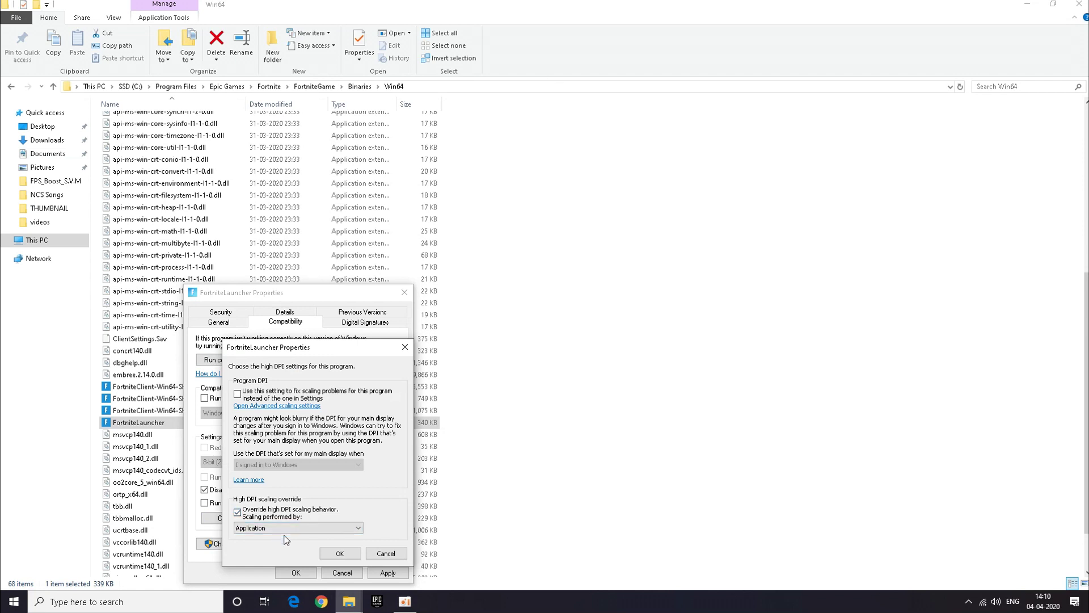
{"action": "left_click", "coordinate": [339, 553]}
{"action": "left_click", "coordinate": [388, 573]}
{"action": "left_click", "coordinate": [306, 575]}
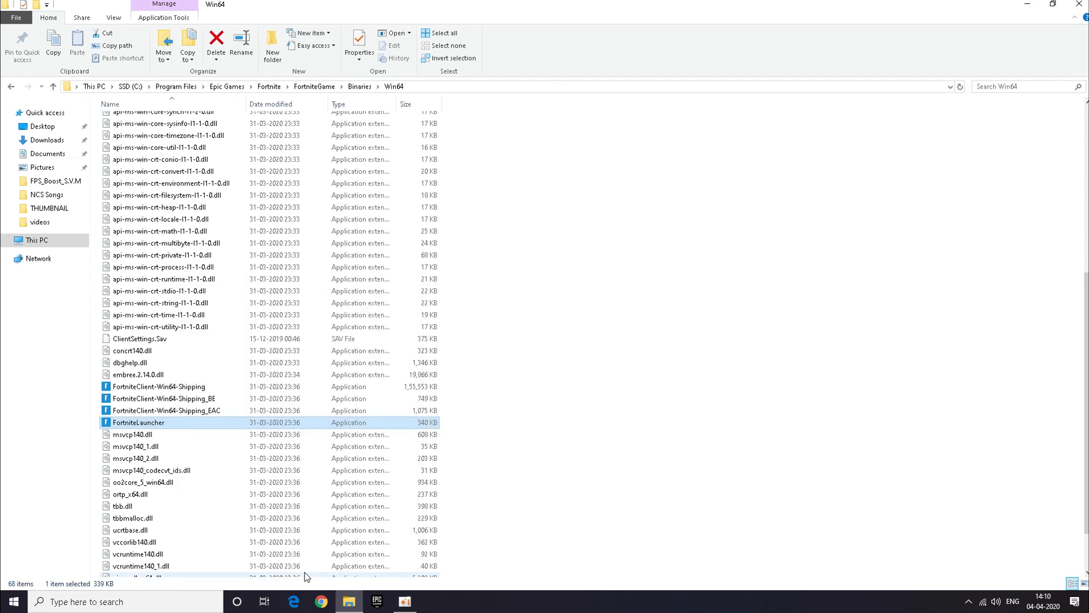
{"action": "left_click", "coordinate": [1074, 7]}
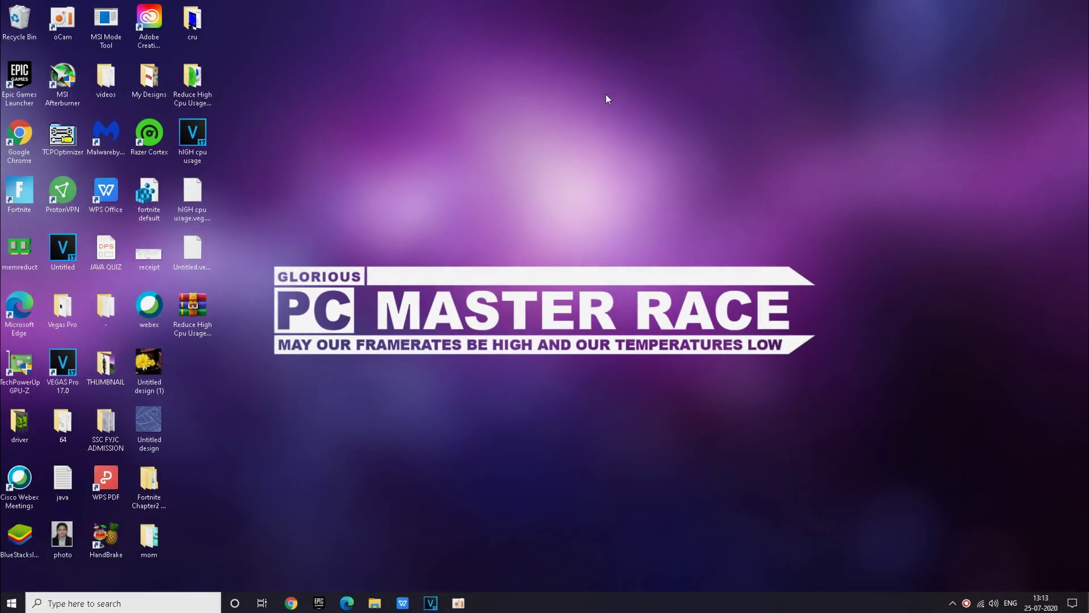
Move the Reduce High Cpu Usage folder below its archive on the desktop and check its contents for the Razer Cortex installer.
{"action": "left_click_drag", "start_coordinate": [190, 85], "coordinate": [202, 368]}
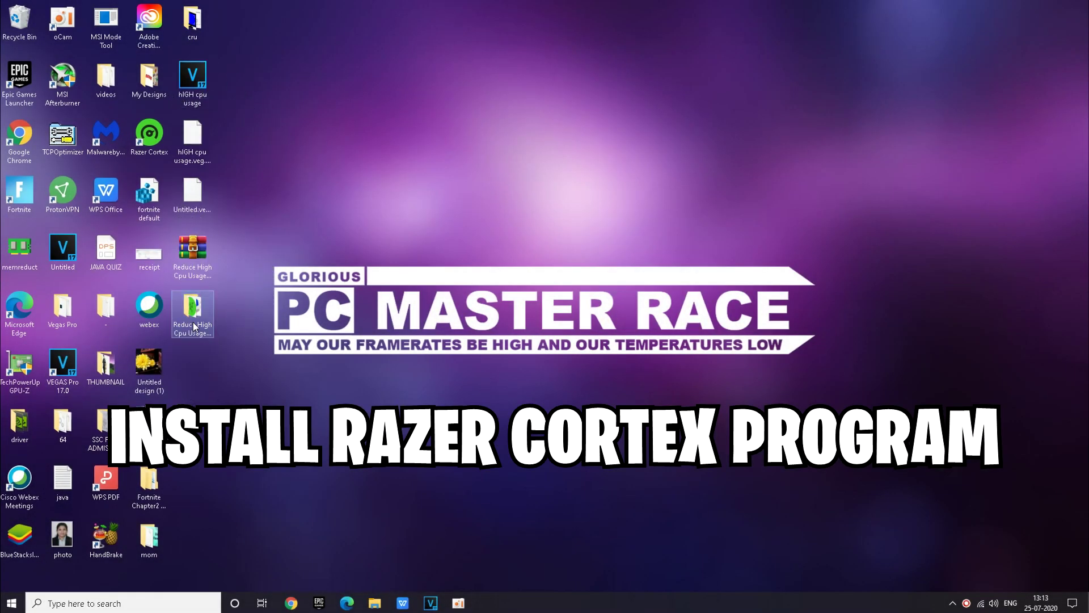
{"action": "double_click", "coordinate": [194, 326]}
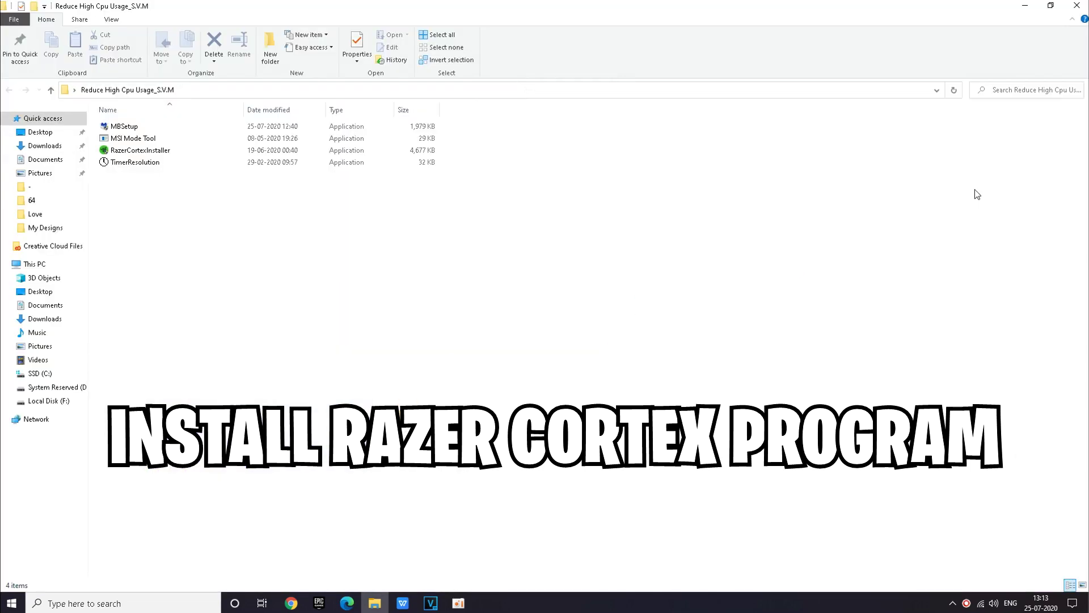
{"action": "left_click", "coordinate": [978, 191]}
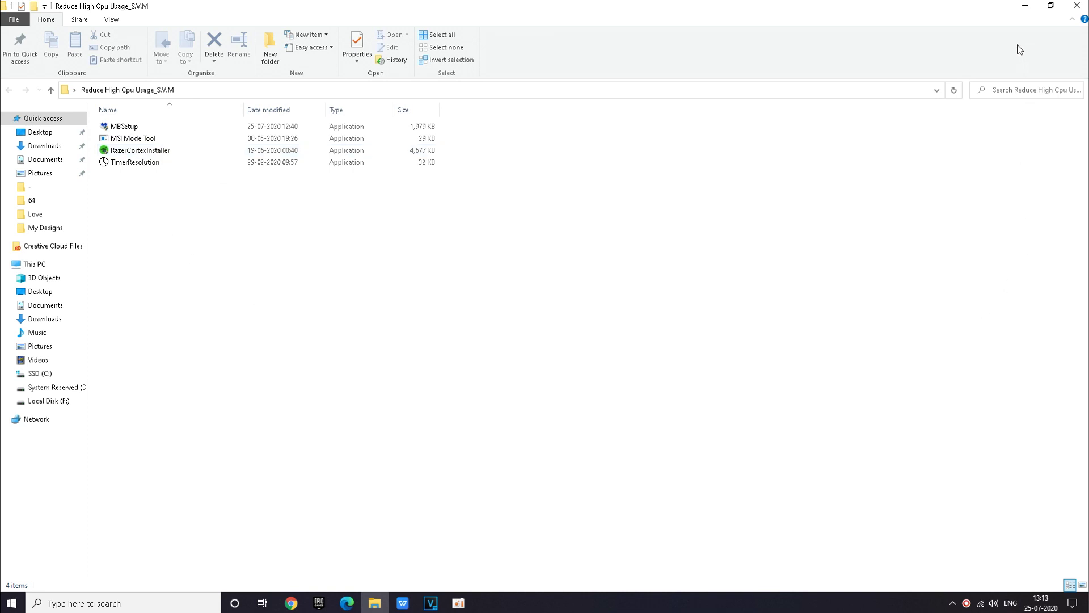
{"action": "left_click", "coordinate": [1024, 9]}
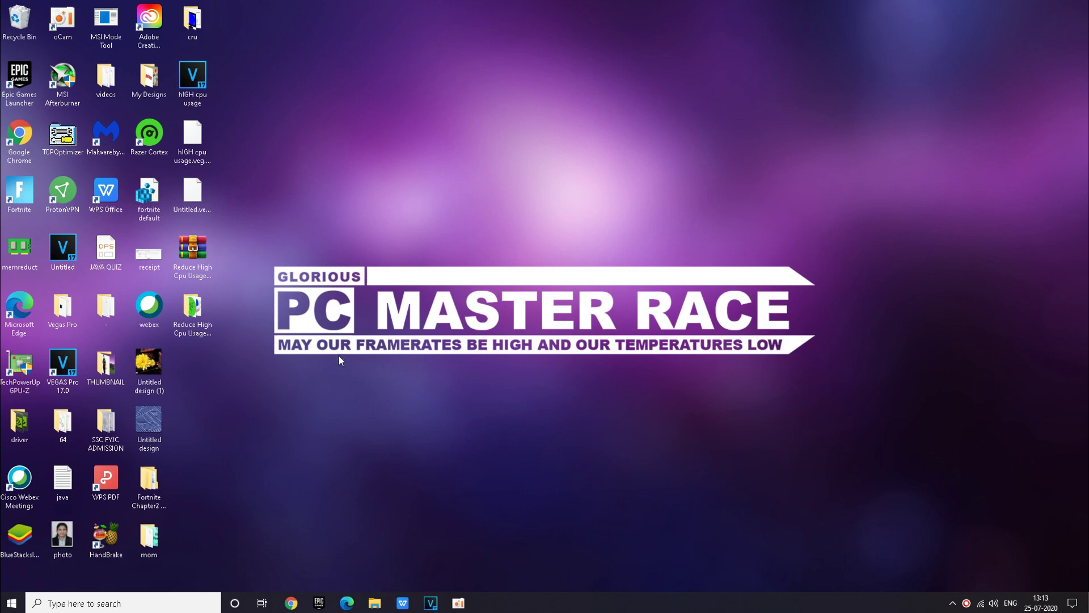
Switch to Razer Cortex and open the Game Booster's Boost settings.
{"action": "left_click", "coordinate": [152, 145]}
{"action": "double_click", "coordinate": [152, 145]}
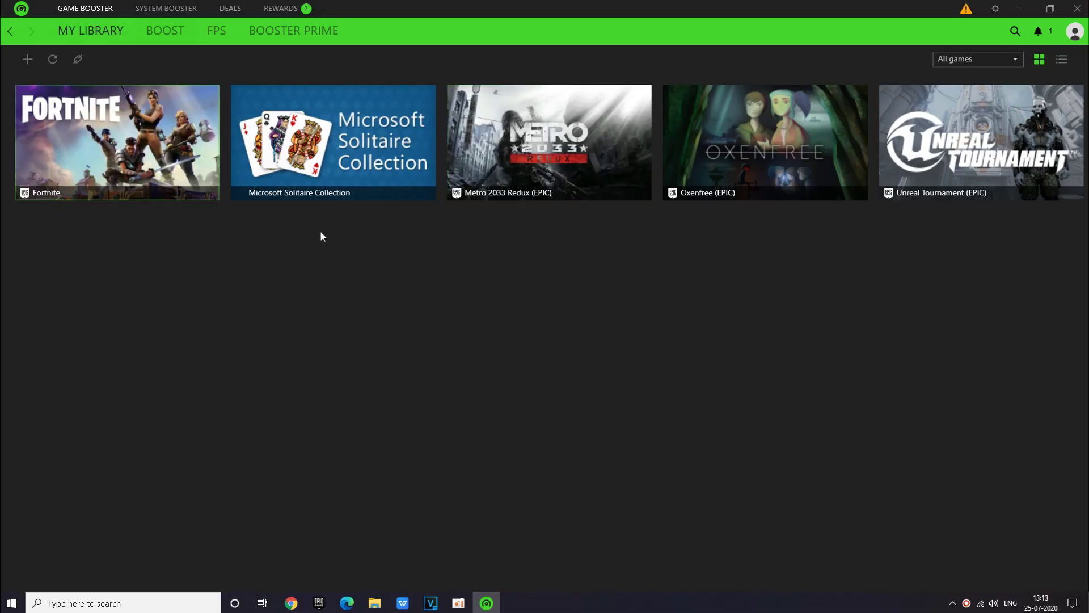
{"action": "left_click", "coordinate": [151, 35]}
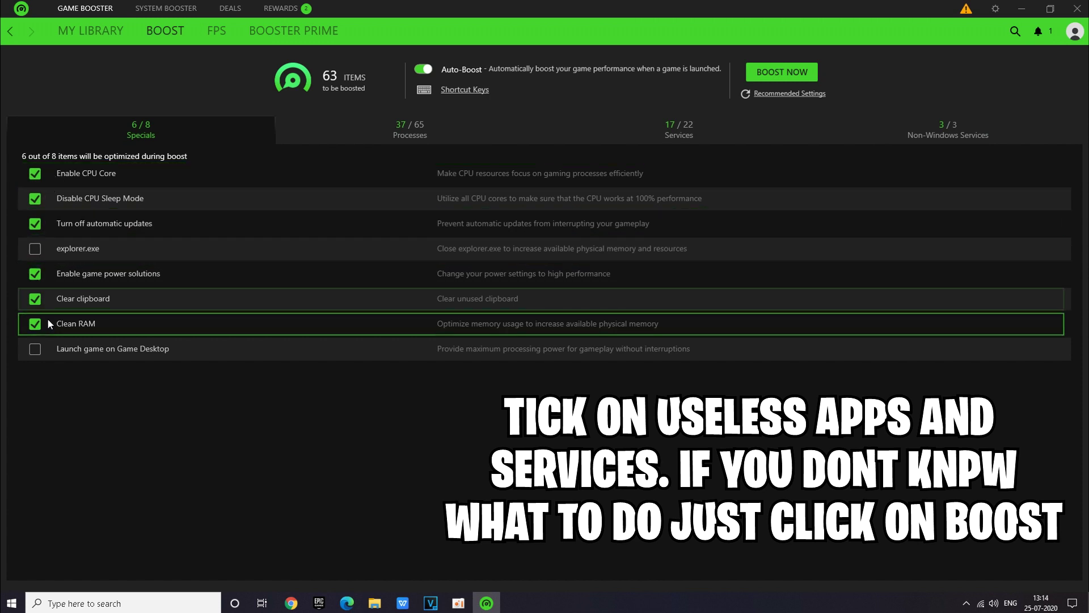
Add vegas170.exe and smartscreen.exe to the processes optimized during boost.
{"action": "left_click", "coordinate": [359, 134]}
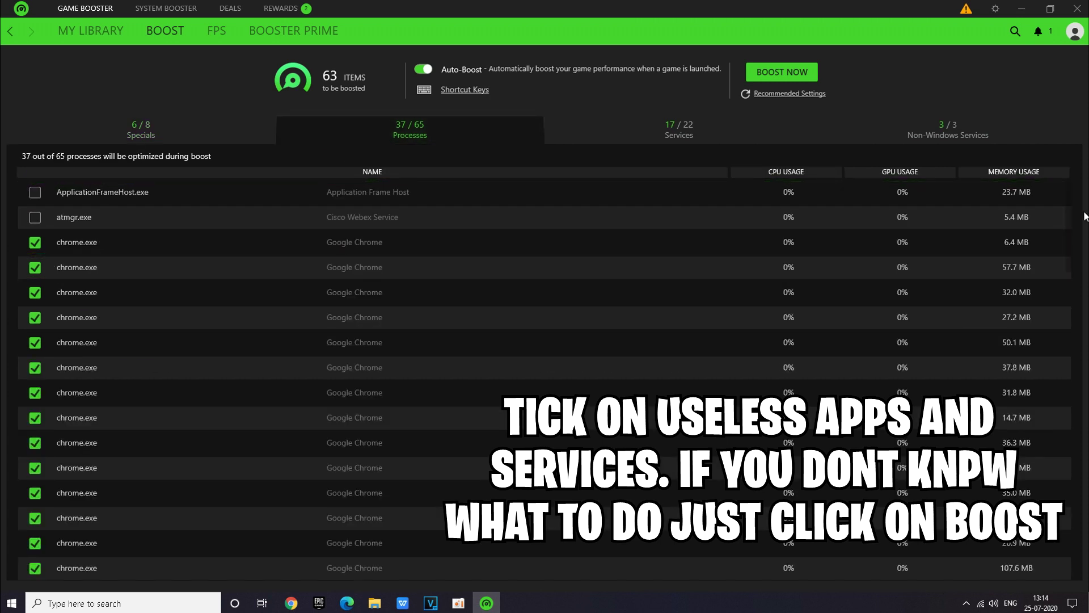
{"action": "scroll", "coordinate": [439, 340], "scroll_direction": "down", "scroll_amount": 10}
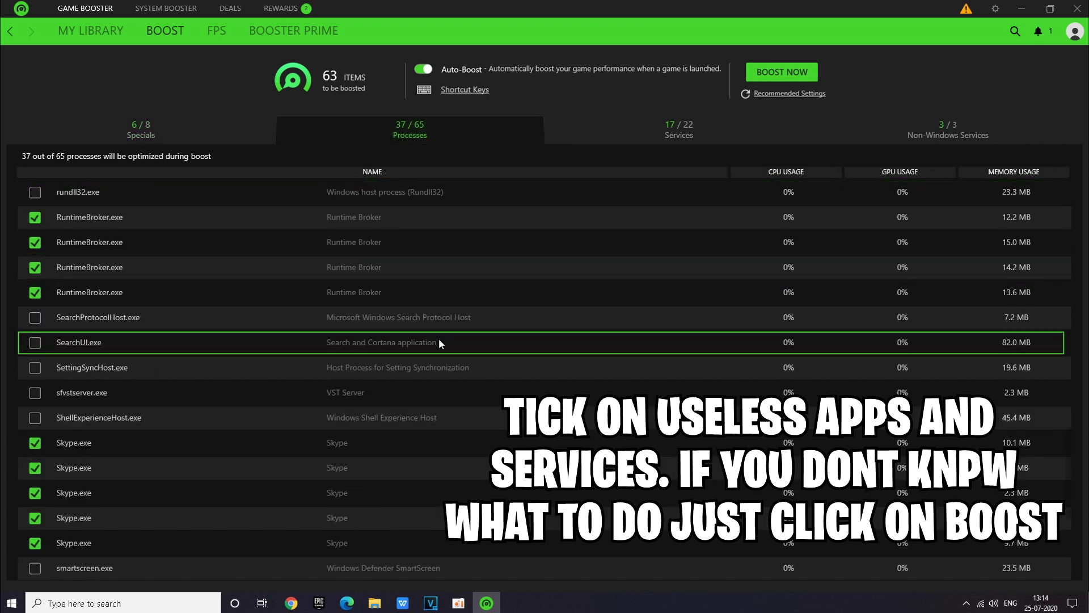
{"action": "scroll", "coordinate": [439, 341], "scroll_direction": "down", "scroll_amount": 4}
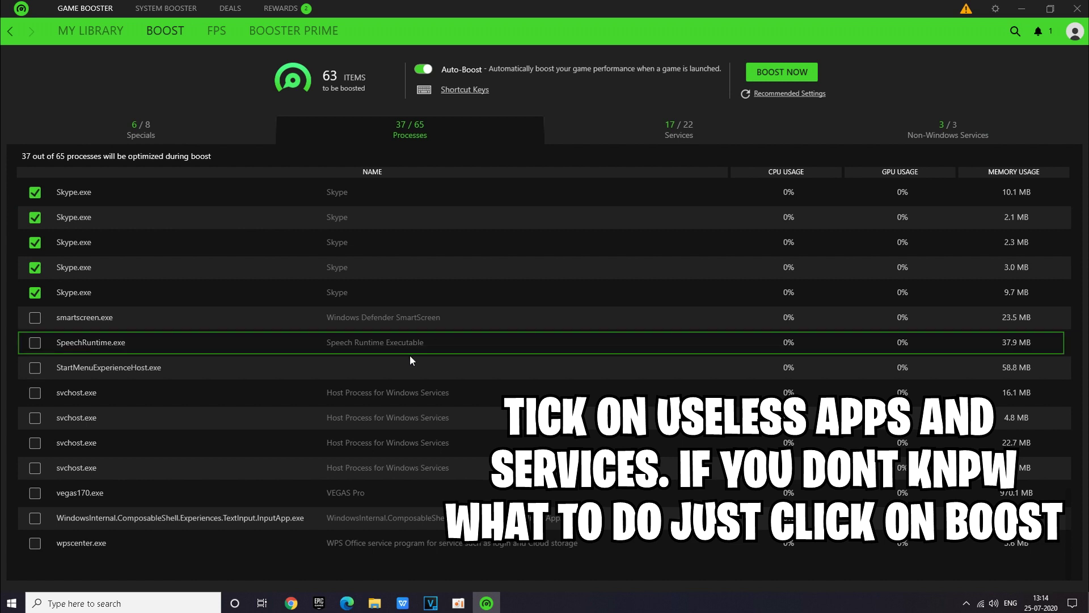
{"action": "left_click", "coordinate": [30, 494]}
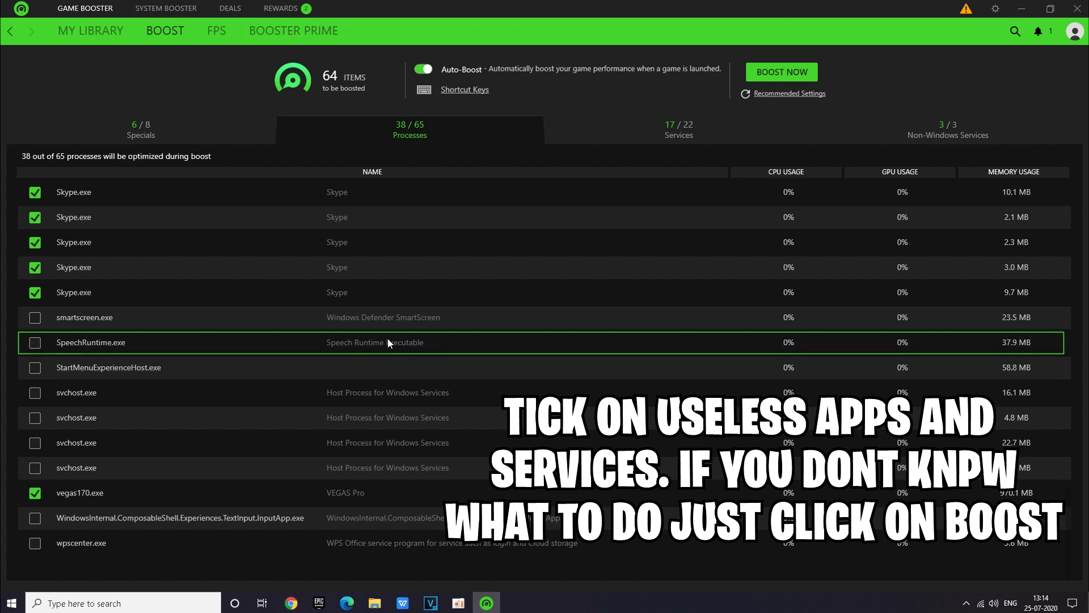
{"action": "left_click", "coordinate": [35, 318]}
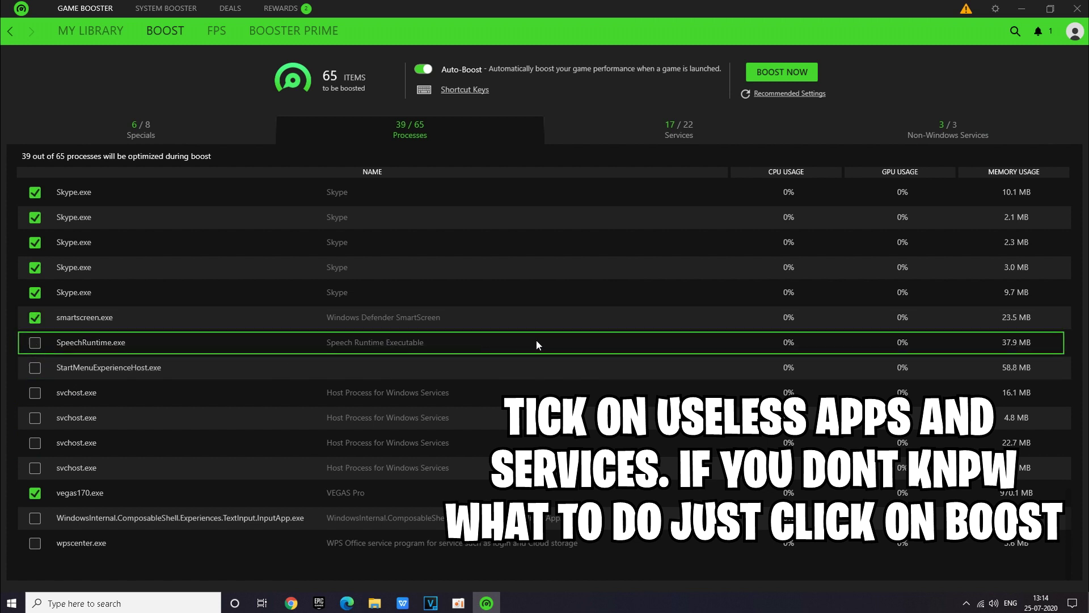
{"action": "scroll", "coordinate": [564, 316], "scroll_direction": "up", "scroll_amount": 10}
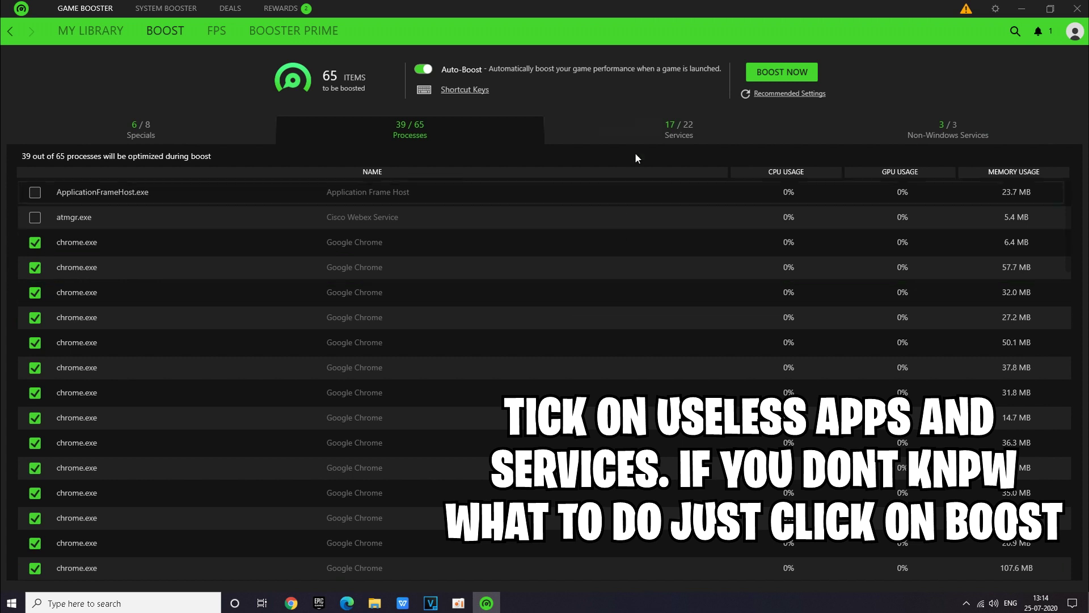
Review the Windows and non-Windows services selected for optimization and start the boost.
{"action": "left_click", "coordinate": [642, 125]}
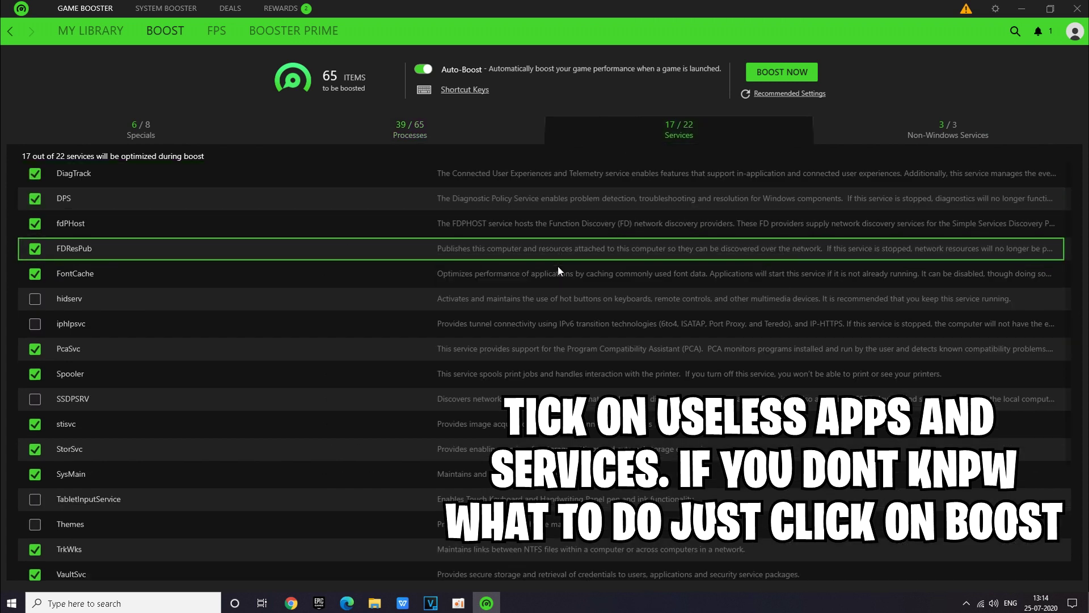
{"action": "scroll", "coordinate": [308, 359], "scroll_direction": "down", "scroll_amount": 3}
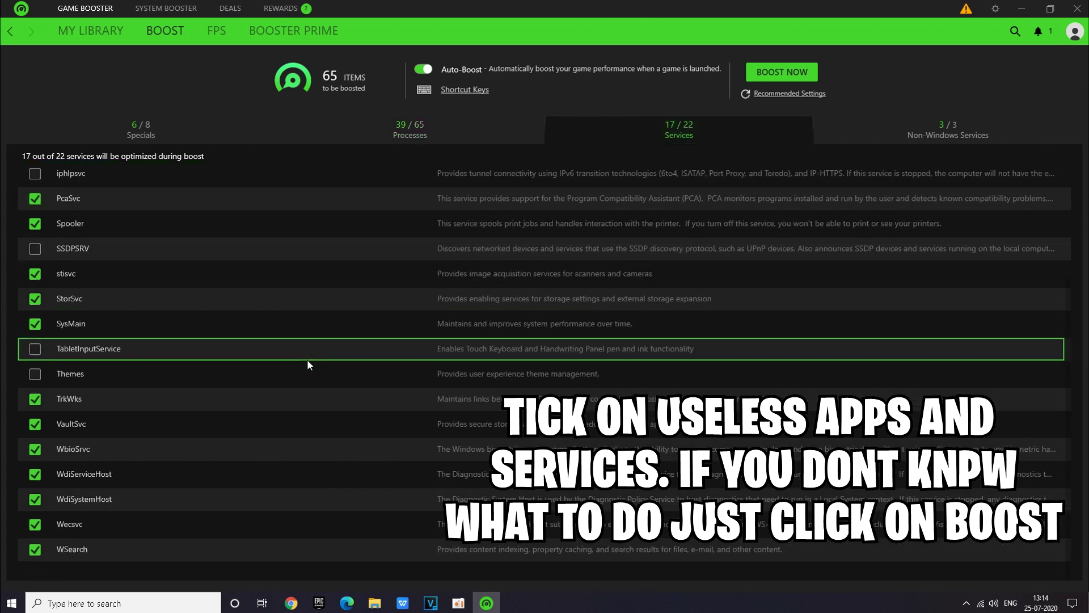
{"action": "left_click", "coordinate": [893, 133]}
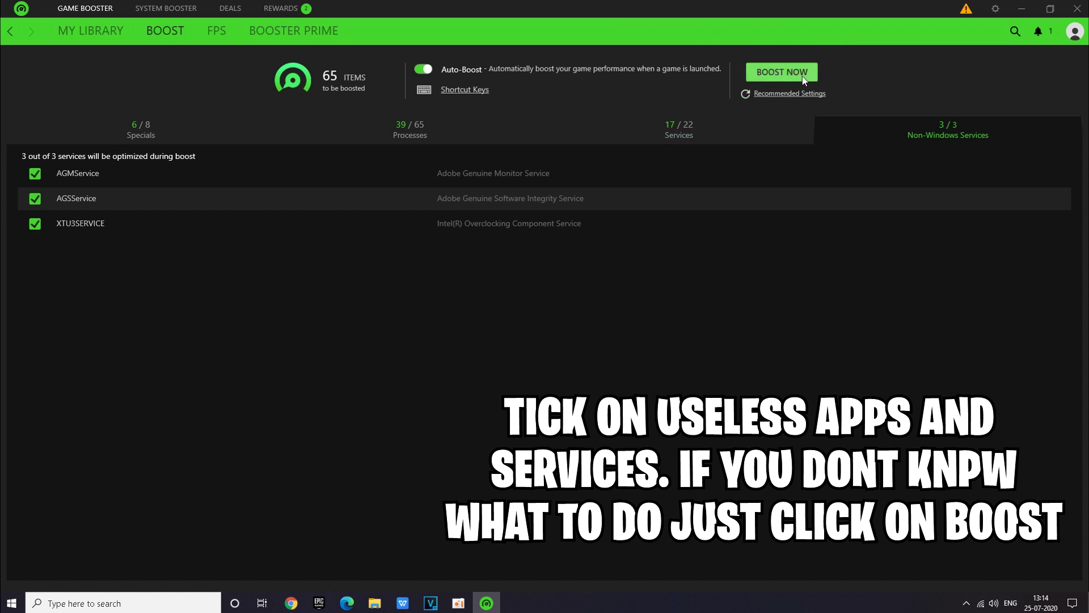
{"action": "left_click", "coordinate": [788, 70]}
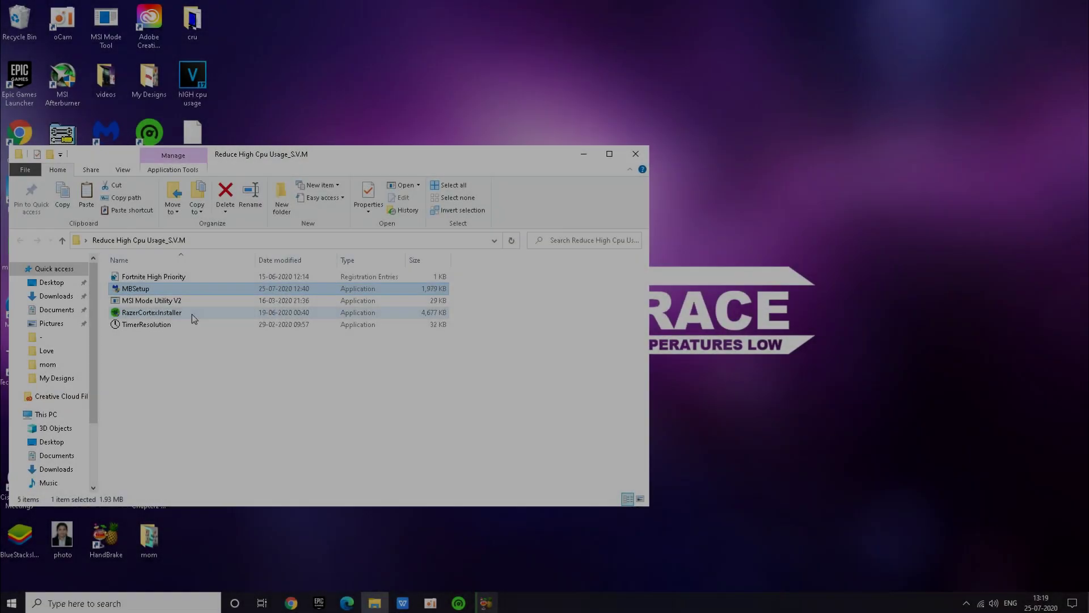
Put away the Reduce High Cpu Usage_S.V.M folder, switch to Malwarebytes in a maximized window, and run a threat scan.
{"action": "left_click", "coordinate": [609, 154]}
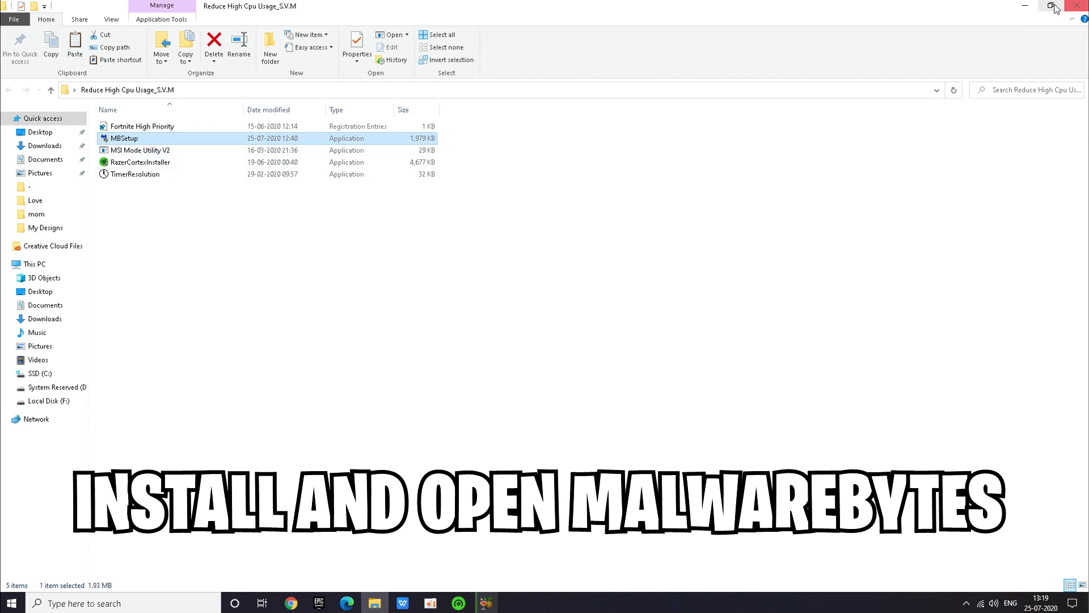
{"action": "left_click", "coordinate": [1028, 9]}
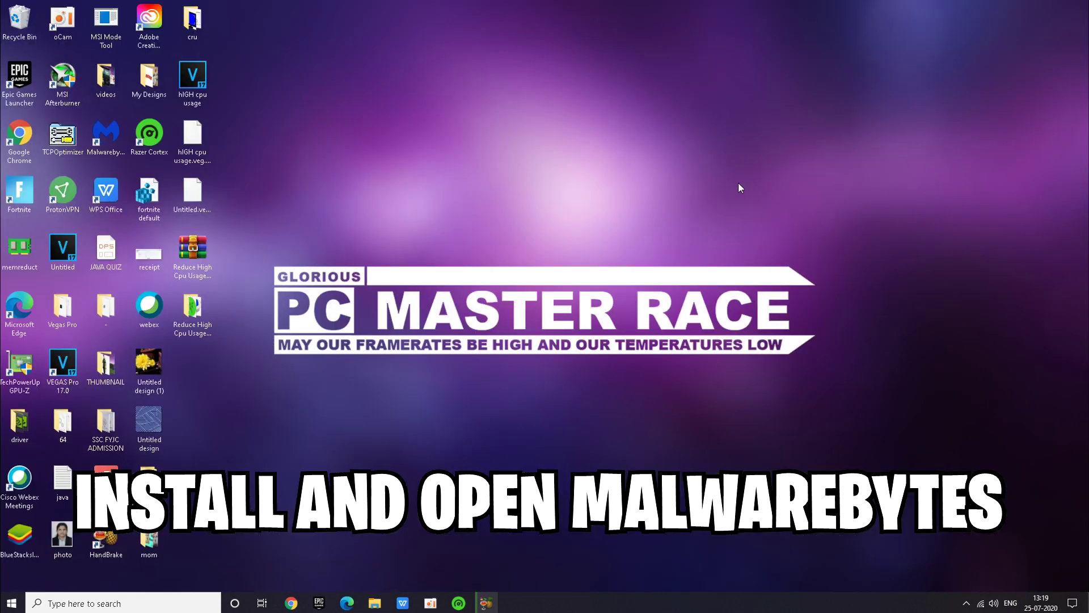
{"action": "left_click", "coordinate": [107, 132]}
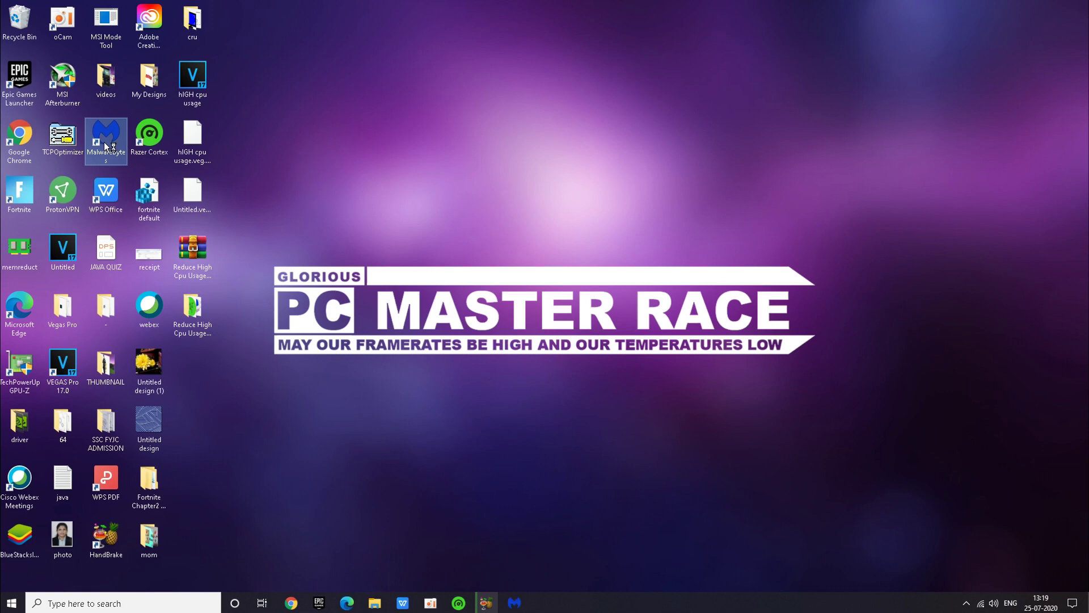
{"action": "left_click", "coordinate": [514, 603]}
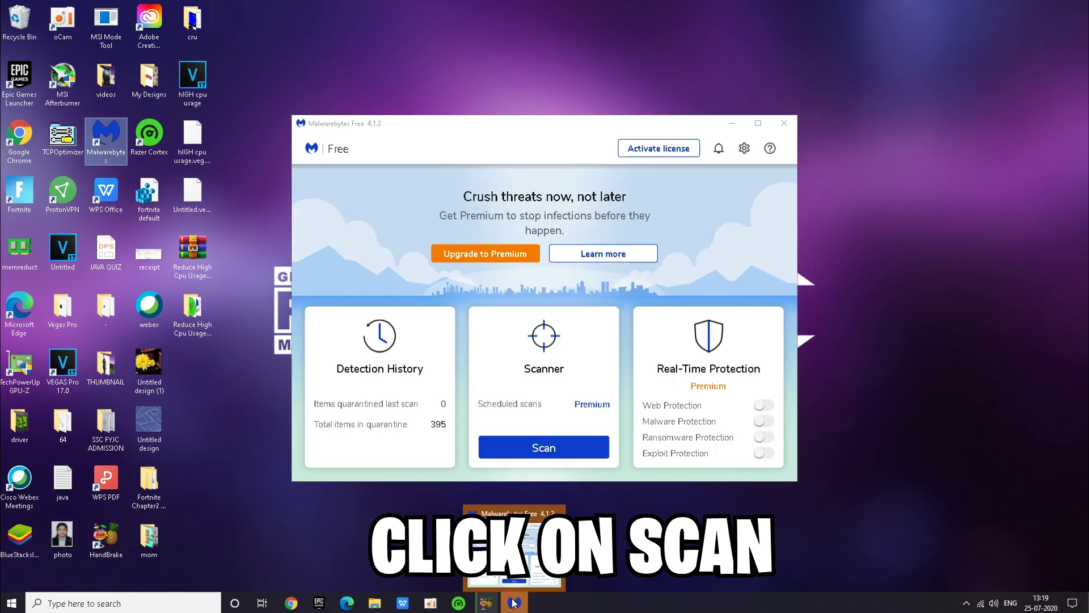
{"action": "left_click", "coordinate": [759, 123]}
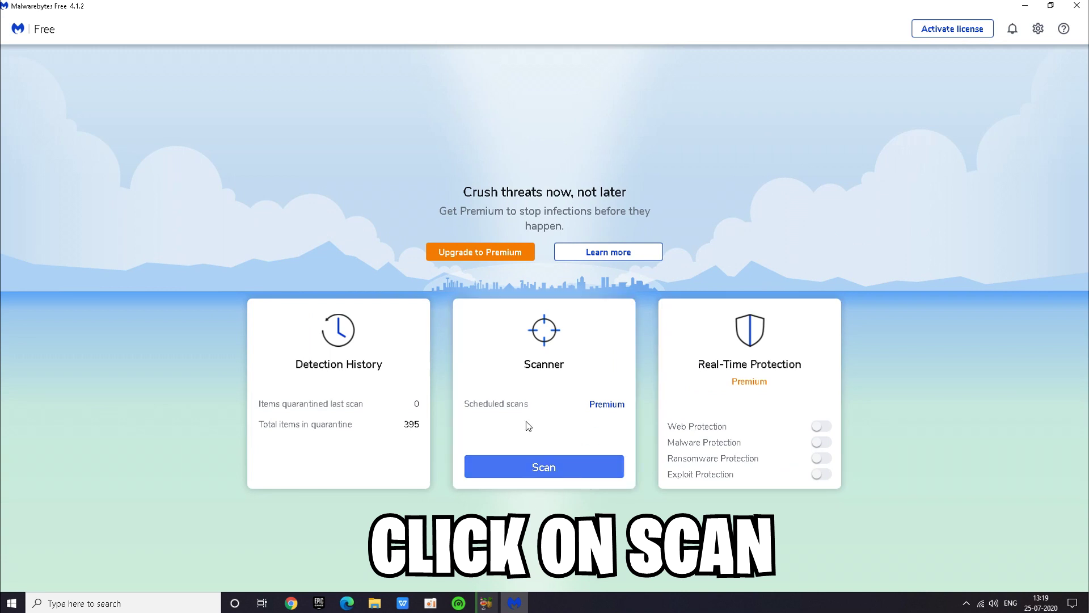
{"action": "left_click", "coordinate": [551, 474]}
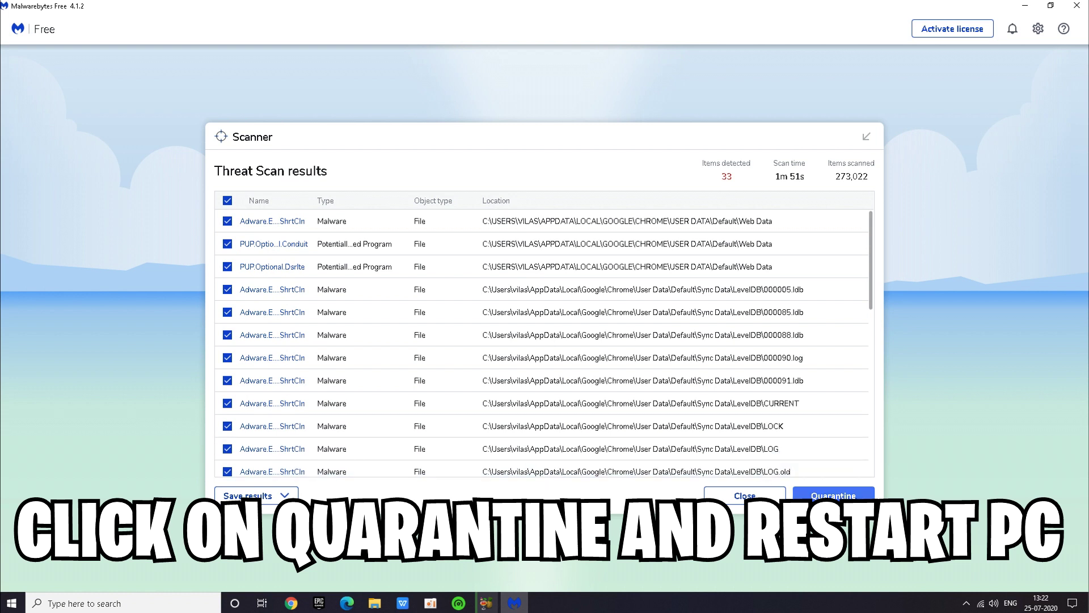
Quarantine all detected threats, dismiss the restart request, and close Malwarebytes.
{"action": "left_click", "coordinate": [833, 496]}
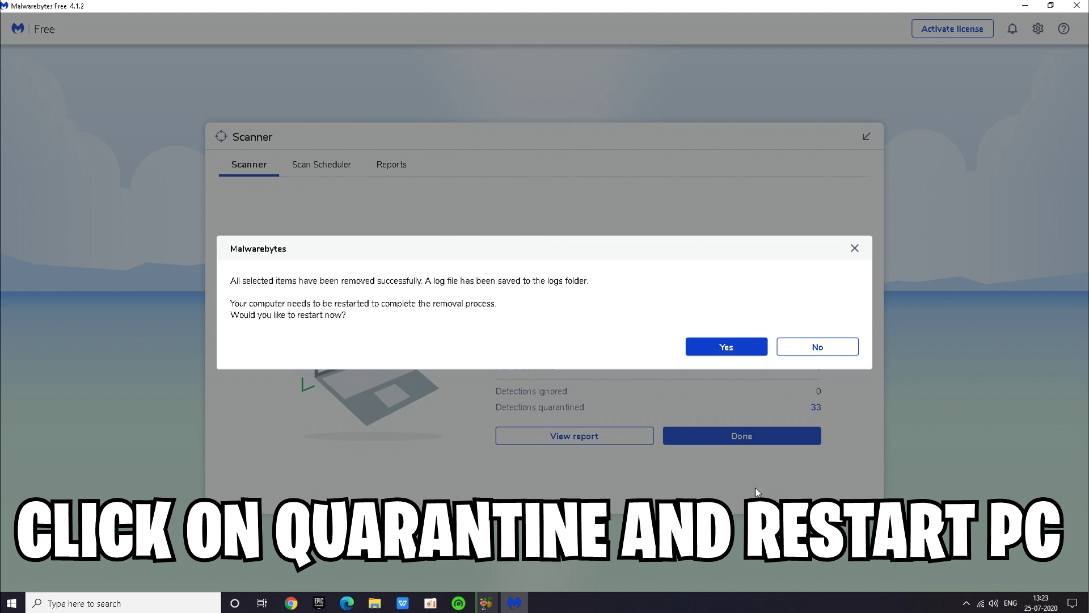
{"action": "left_click", "coordinate": [855, 249]}
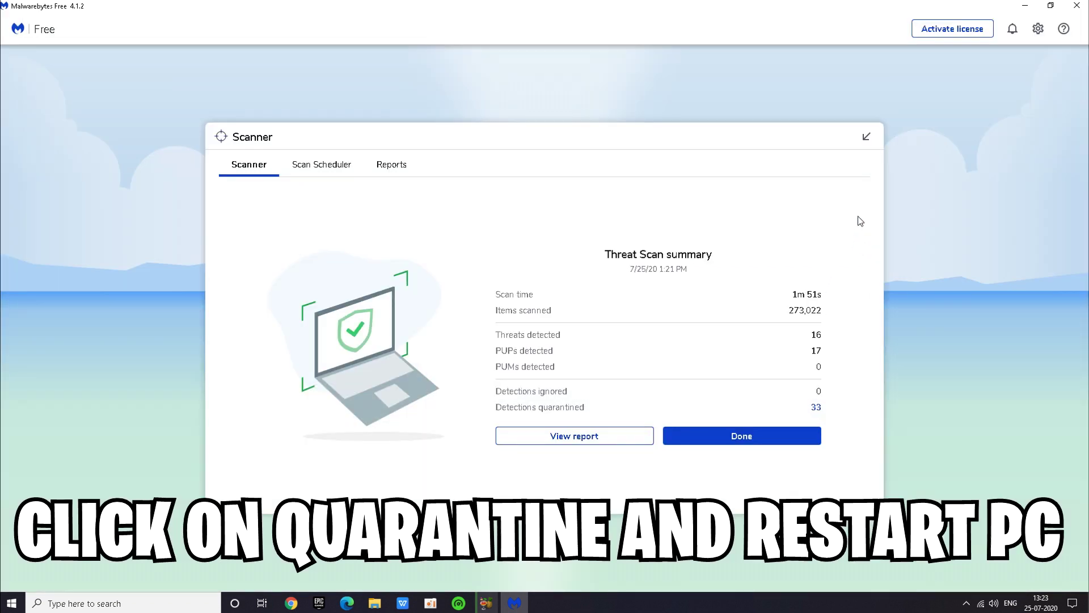
{"action": "left_click", "coordinate": [1076, 6]}
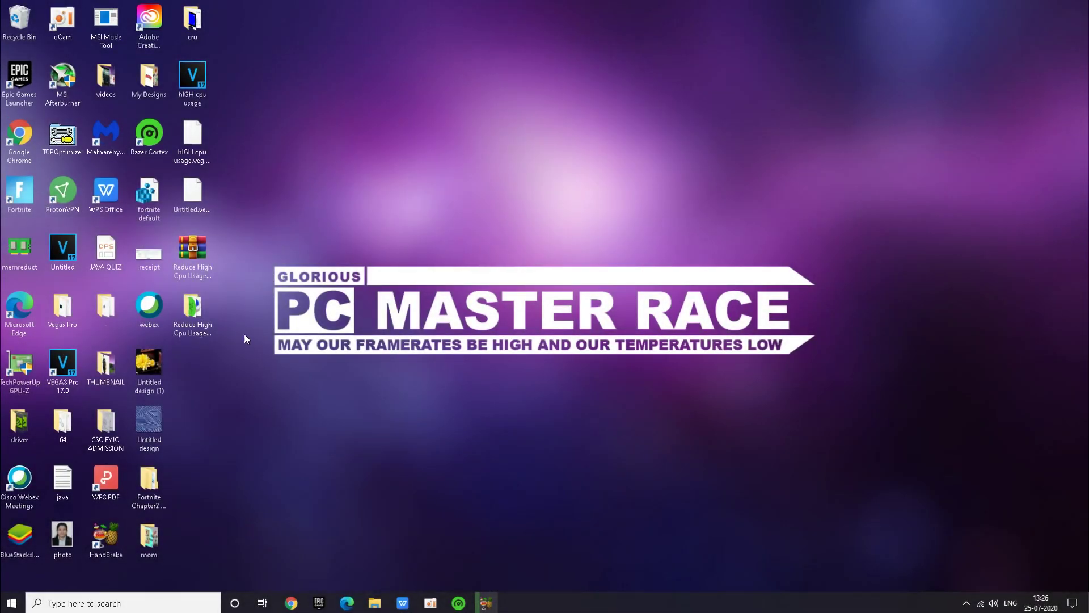
Run MSI Mode Utility V2 from the Reduce High Cpu Usage_S.V.M folder as administrator and maximize its window.
{"action": "double_click", "coordinate": [193, 309]}
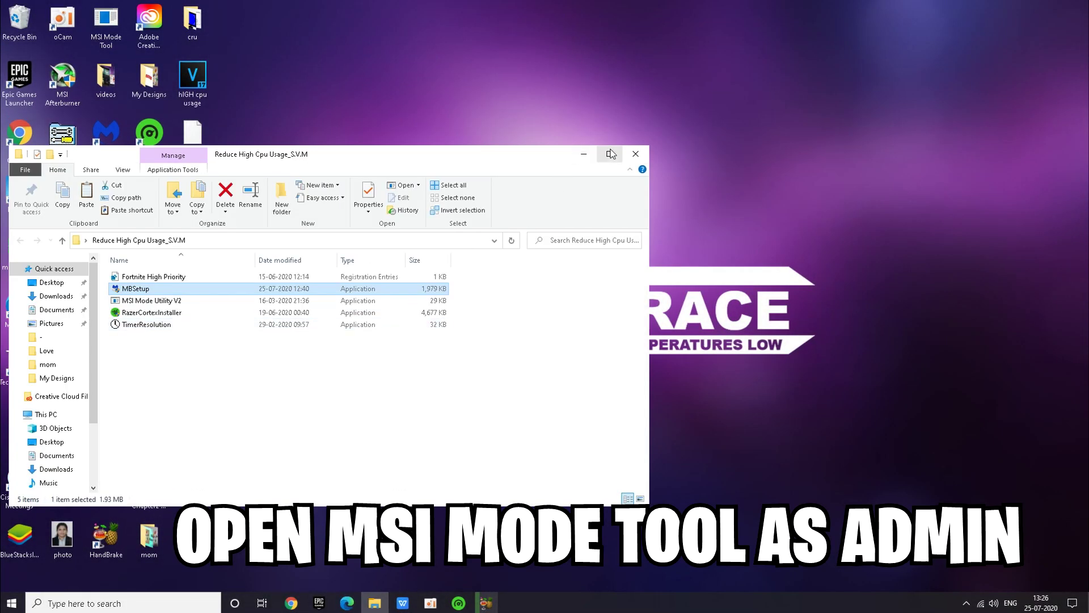
{"action": "left_click", "coordinate": [611, 154]}
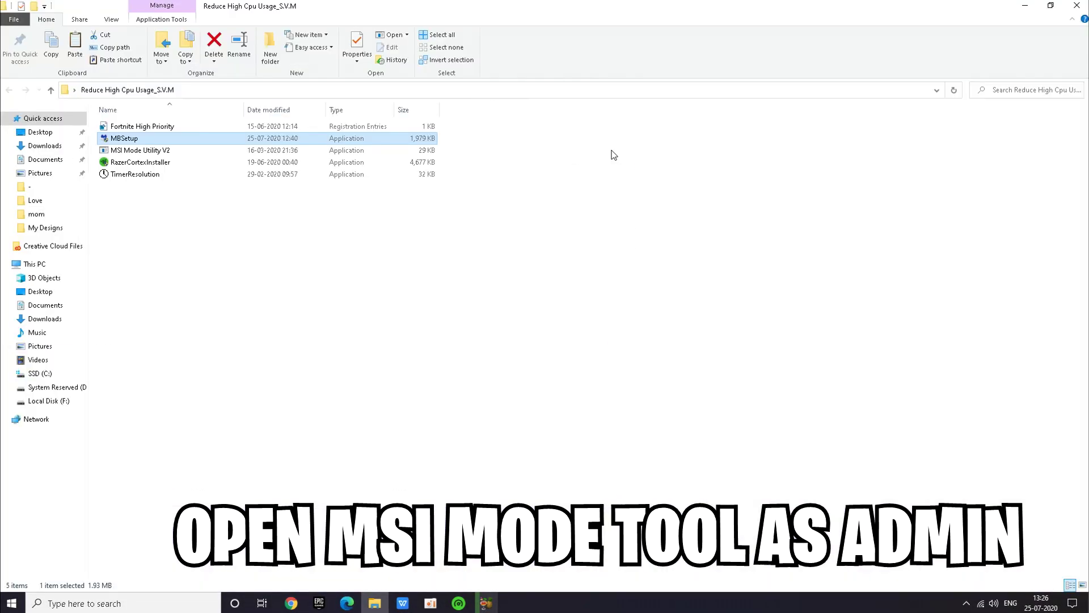
{"action": "left_click", "coordinate": [298, 151]}
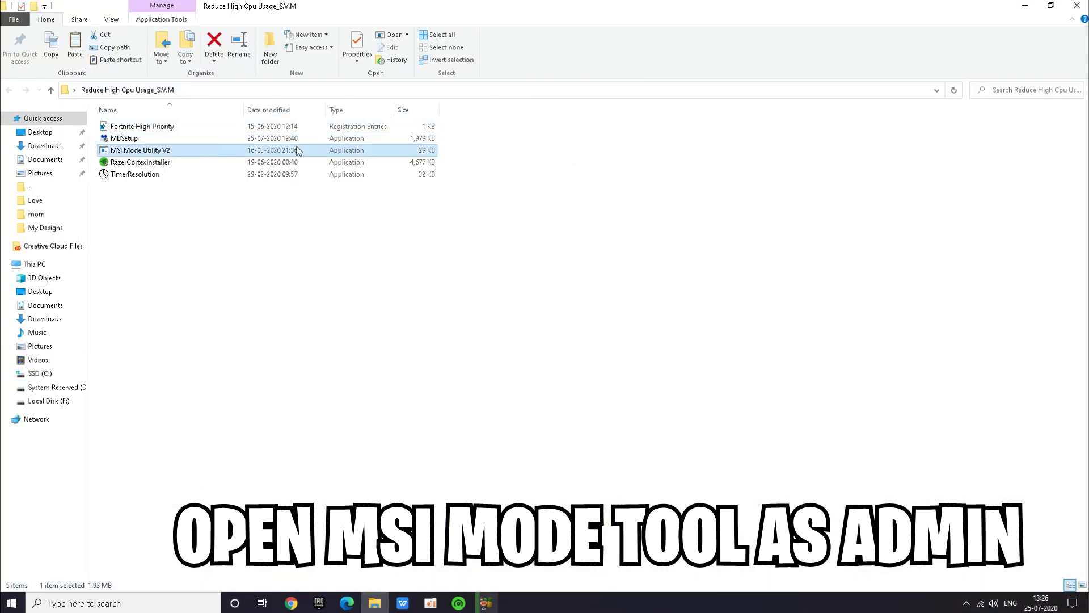
{"action": "right_click", "coordinate": [346, 150]}
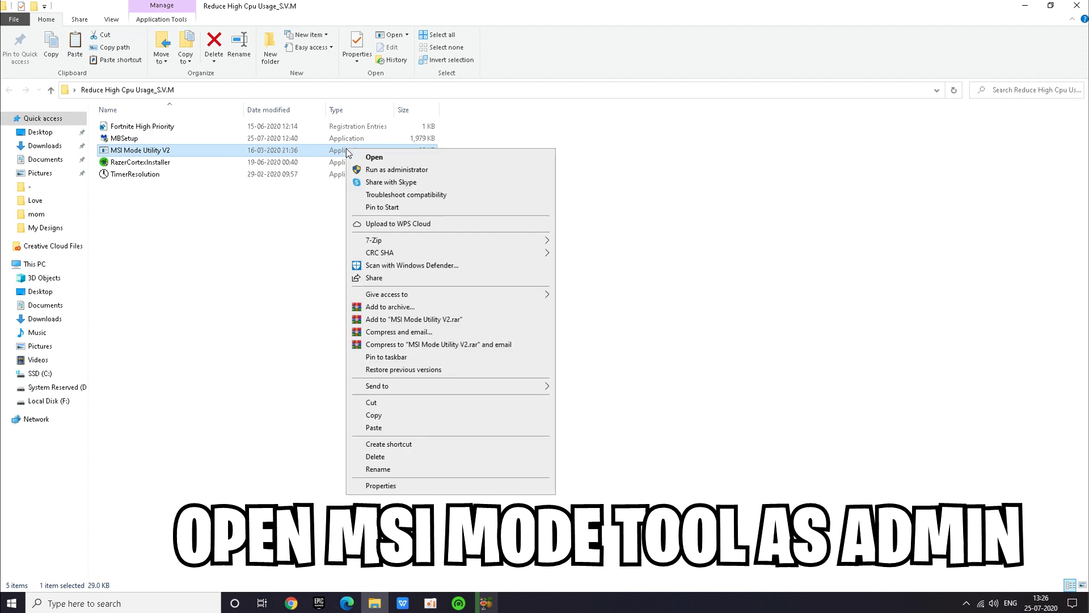
{"action": "left_click", "coordinate": [382, 171]}
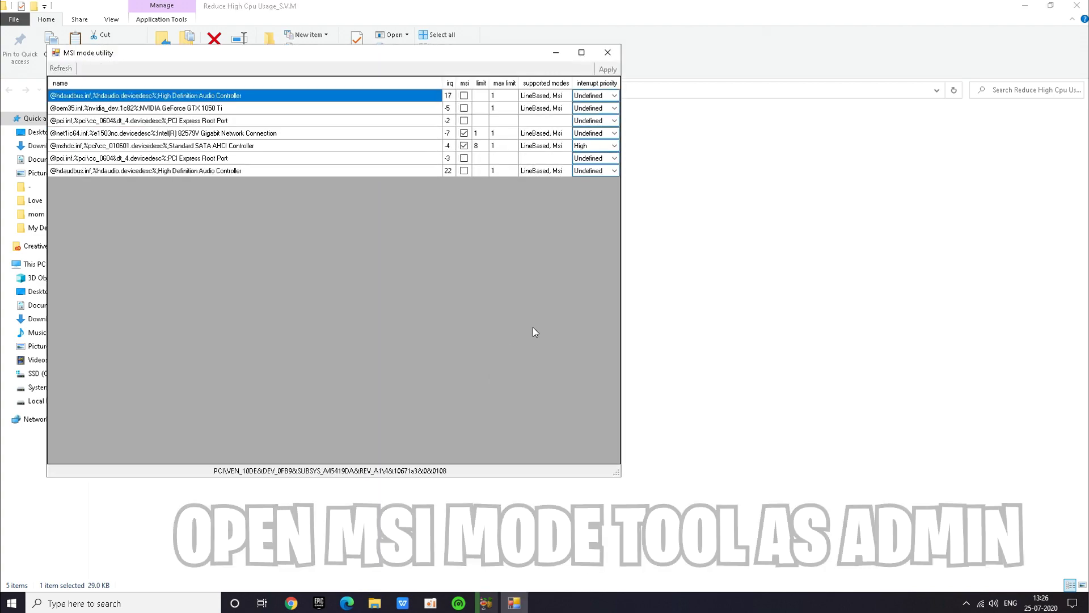
{"action": "left_click", "coordinate": [1025, 6]}
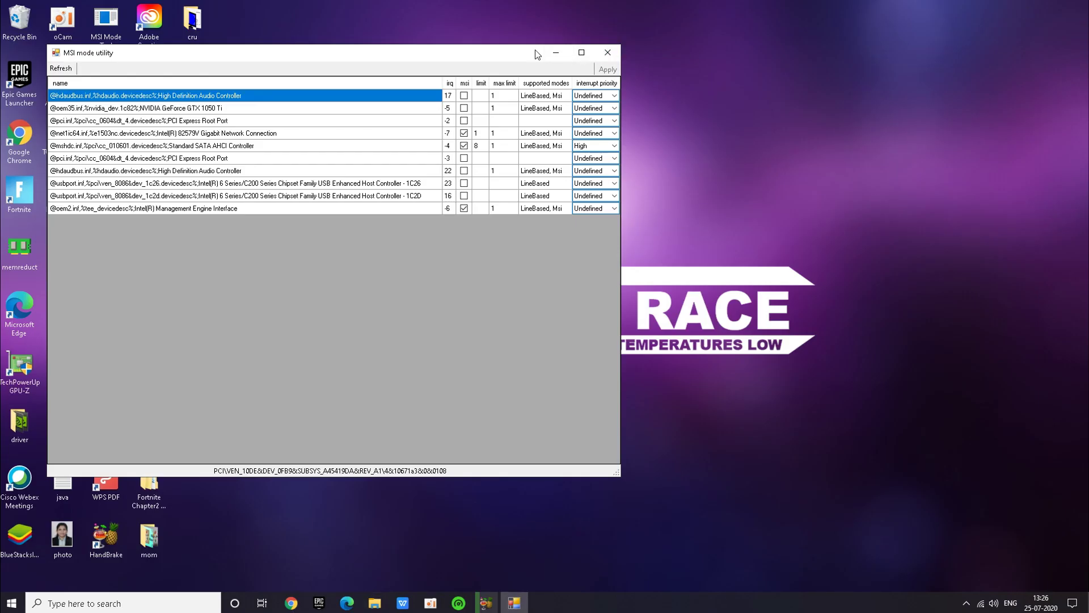
{"action": "left_click", "coordinate": [581, 52]}
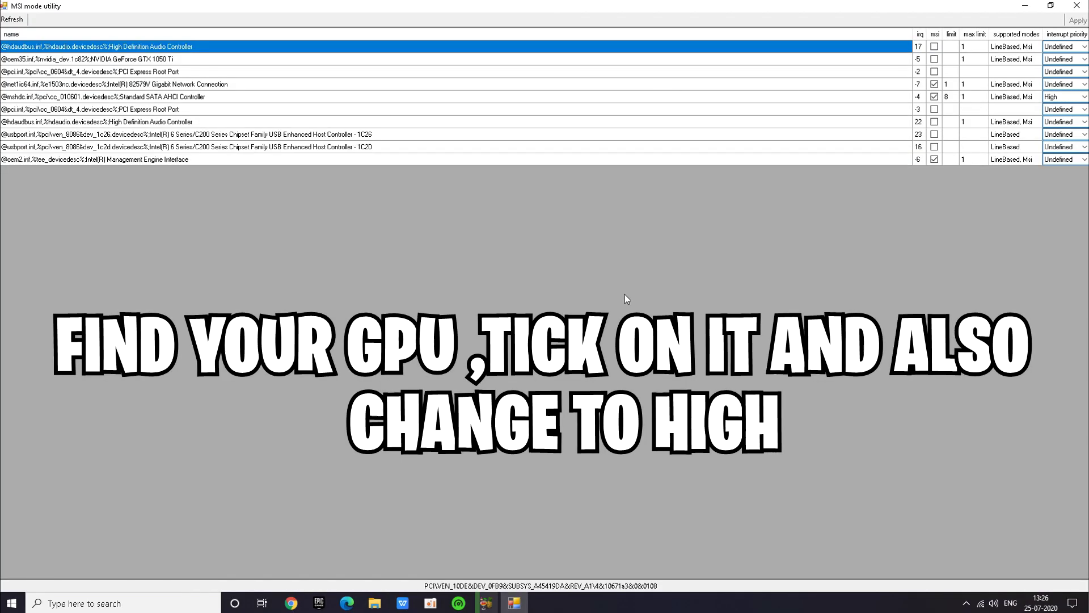
Enable MSI mode for the NVIDIA GeForce GTX 1050 Ti with High interrupt priority, apply the changes, and close the utility.
{"action": "left_click", "coordinate": [109, 59]}
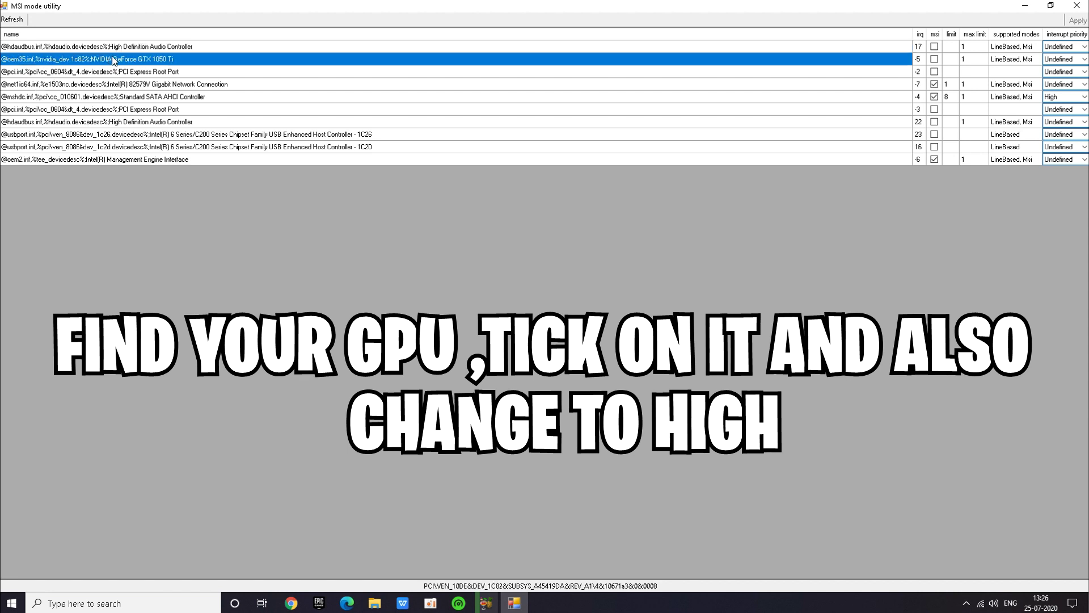
{"action": "left_click", "coordinate": [934, 60]}
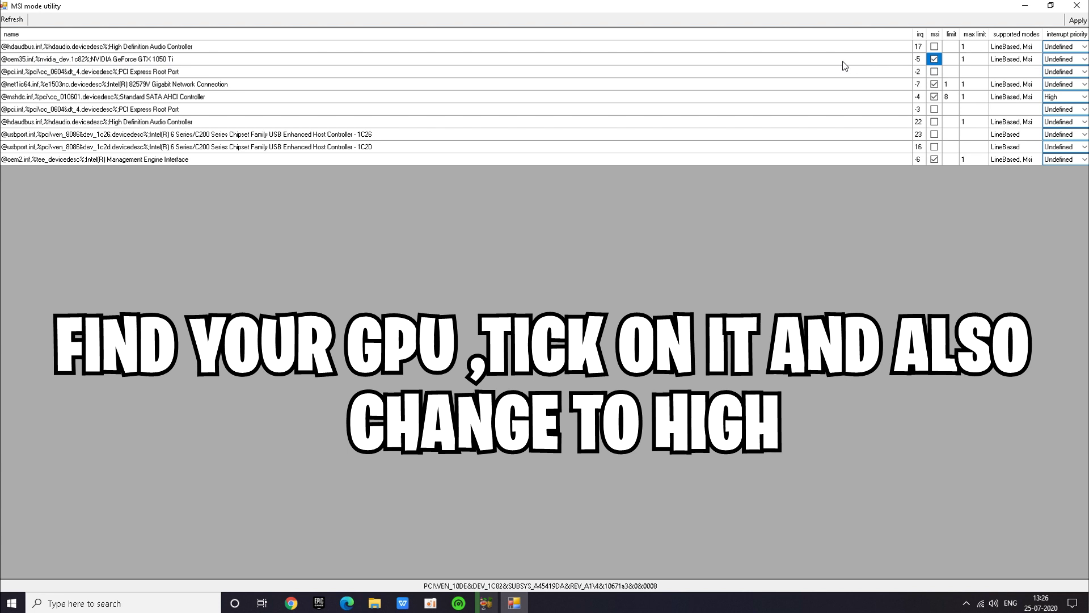
{"action": "left_click", "coordinate": [1074, 61]}
{"action": "left_click", "coordinate": [1074, 61]}
{"action": "left_click", "coordinate": [1053, 94]}
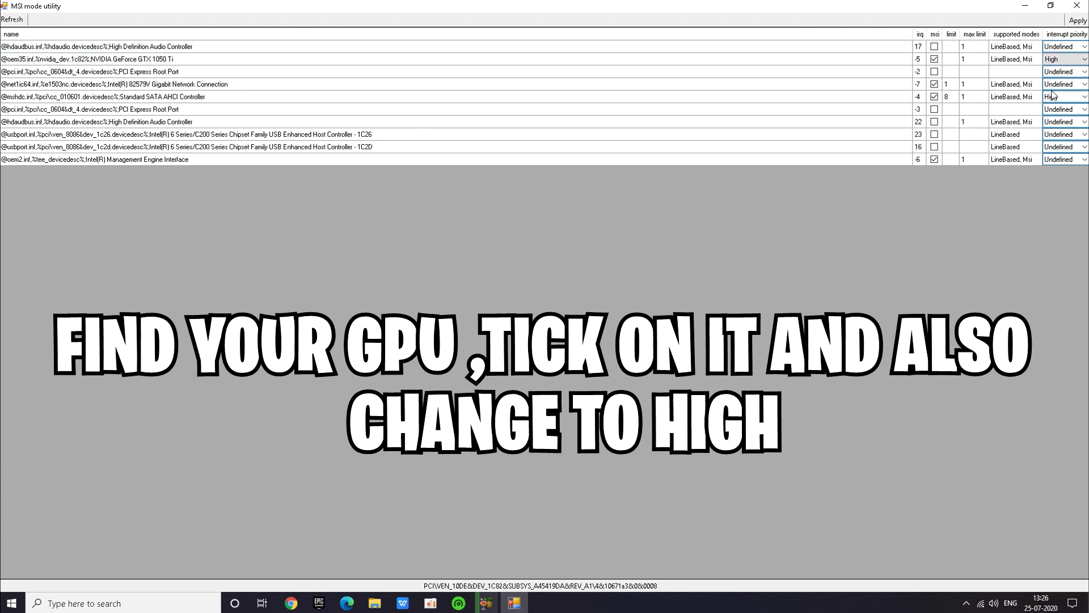
{"action": "left_click", "coordinate": [921, 60]}
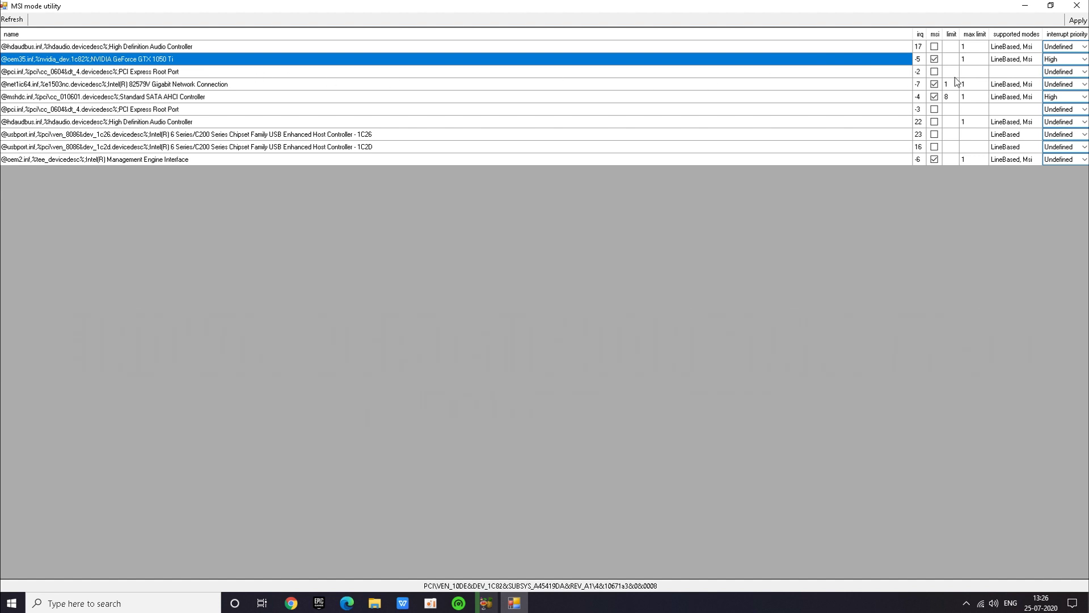
{"action": "left_click", "coordinate": [1075, 21]}
{"action": "left_click", "coordinate": [1077, 5]}
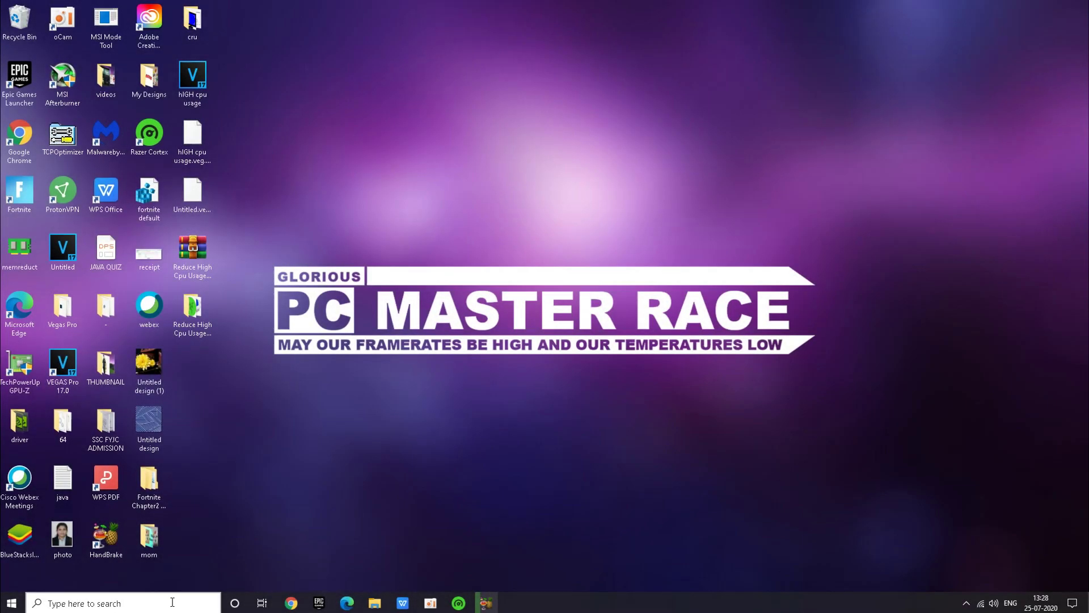
Find and open Defragment and Optimize Drives, optimize the SSD (C:) drive, and close the window.
{"action": "left_click", "coordinate": [172, 602]}
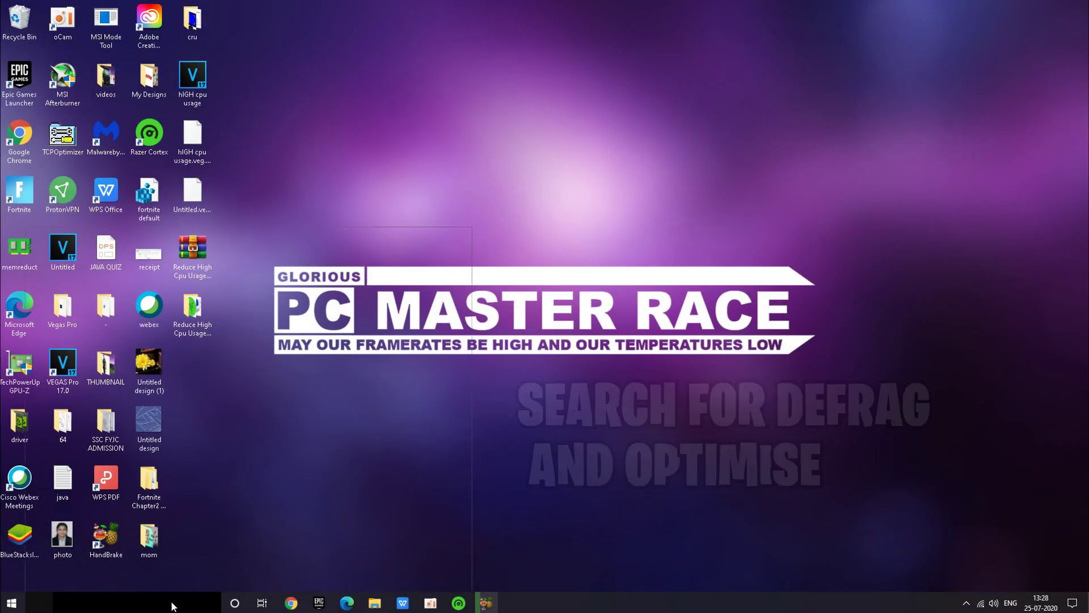
{"action": "type", "text": "defrag"}
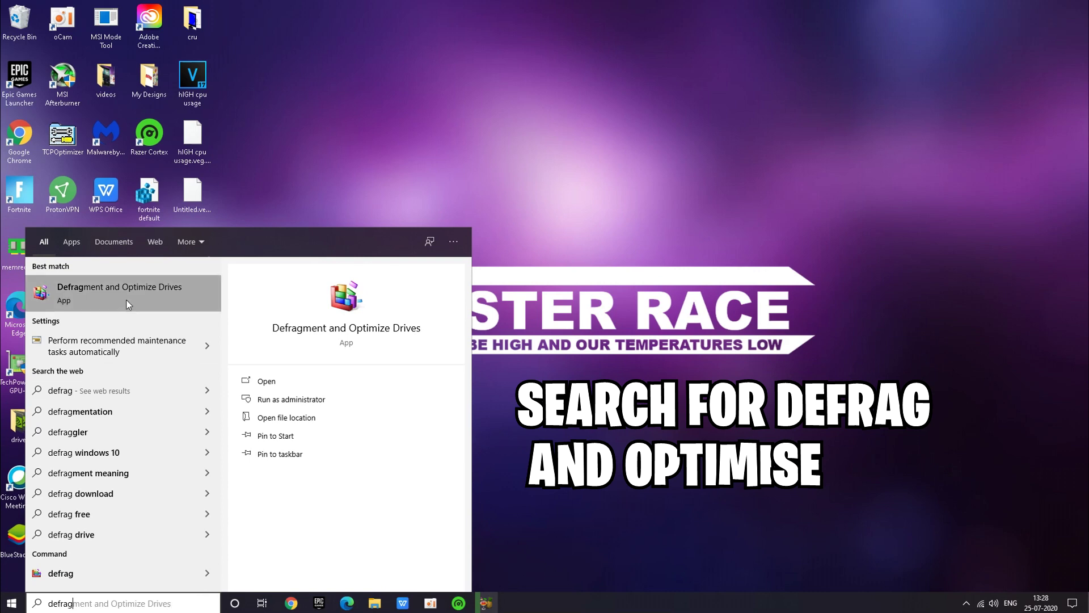
{"action": "left_click", "coordinate": [130, 302]}
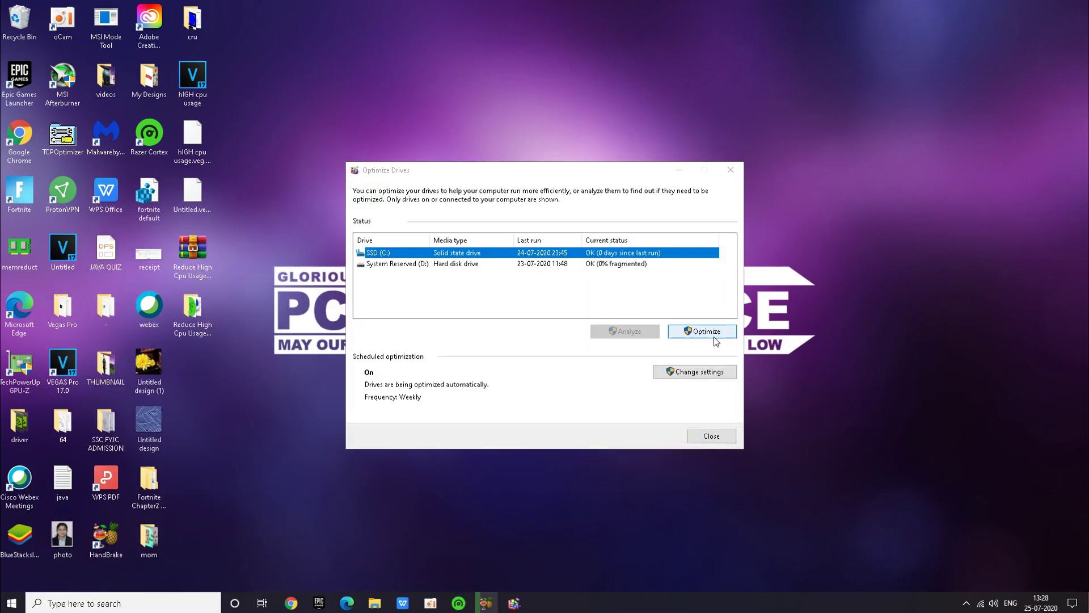
{"action": "left_click", "coordinate": [709, 331]}
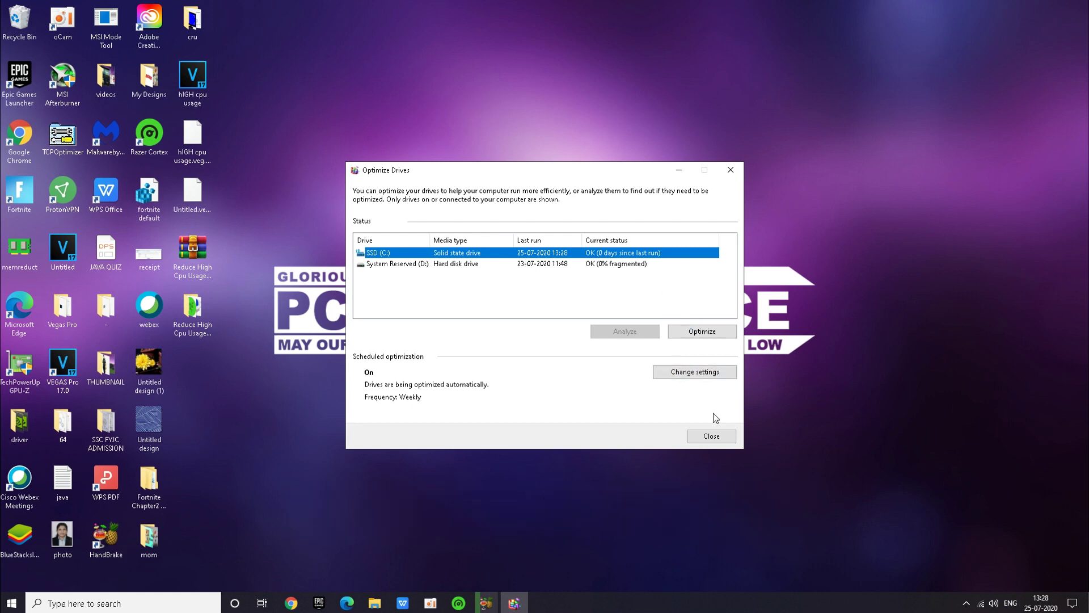
{"action": "left_click", "coordinate": [717, 440]}
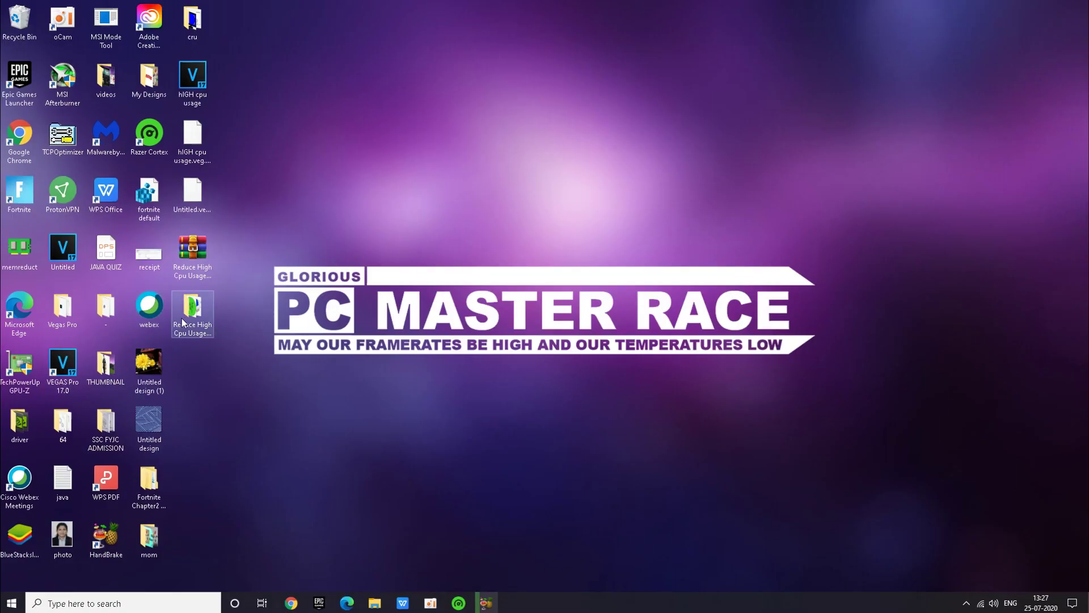
Merge the Fortnite High Priority registry file from the Reduce High Cpu Usage_S.V.M folder into the registry.
{"action": "double_click", "coordinate": [182, 318]}
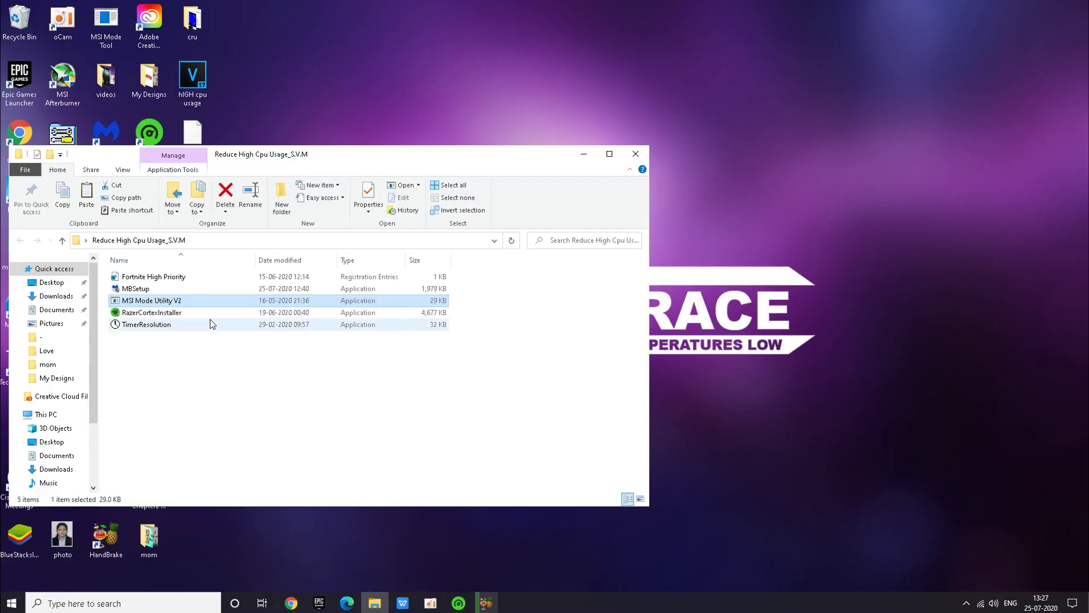
{"action": "left_click", "coordinate": [610, 154]}
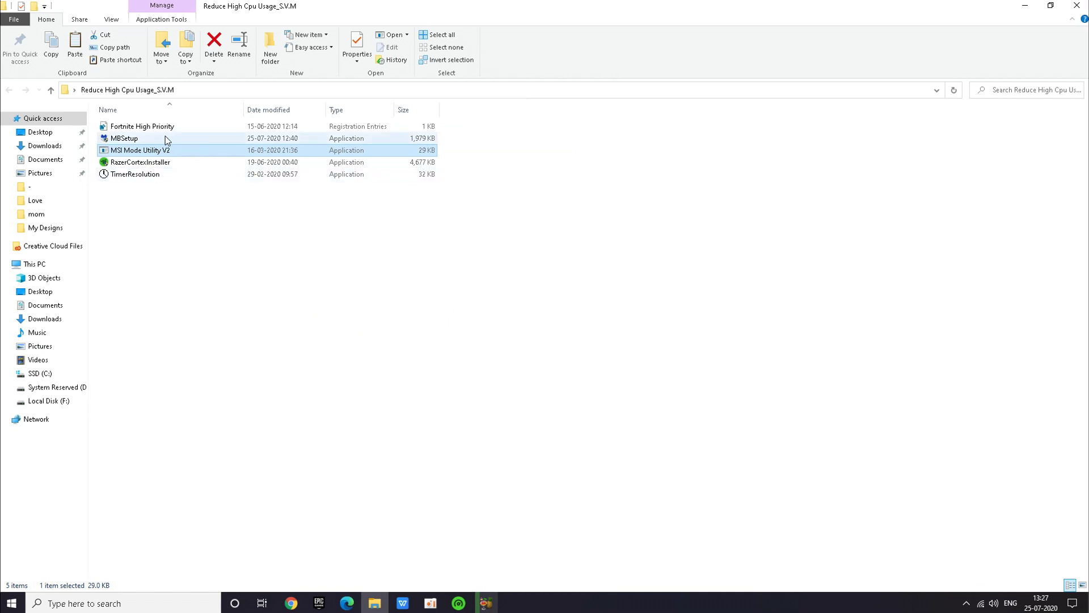
{"action": "left_click", "coordinate": [149, 129]}
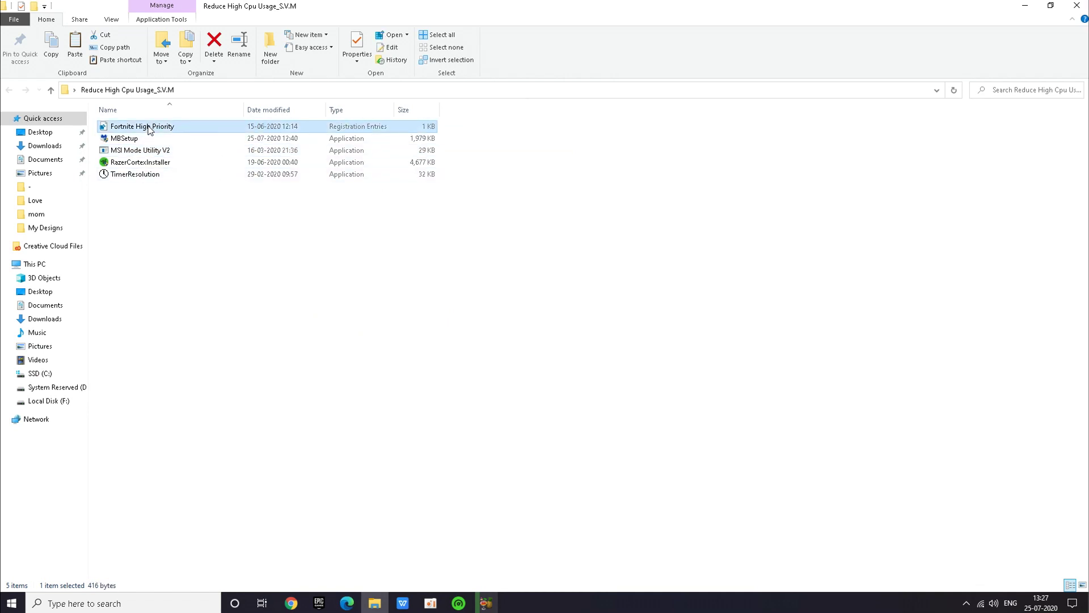
{"action": "double_click", "coordinate": [149, 128]}
{"action": "left_click", "coordinate": [631, 321]}
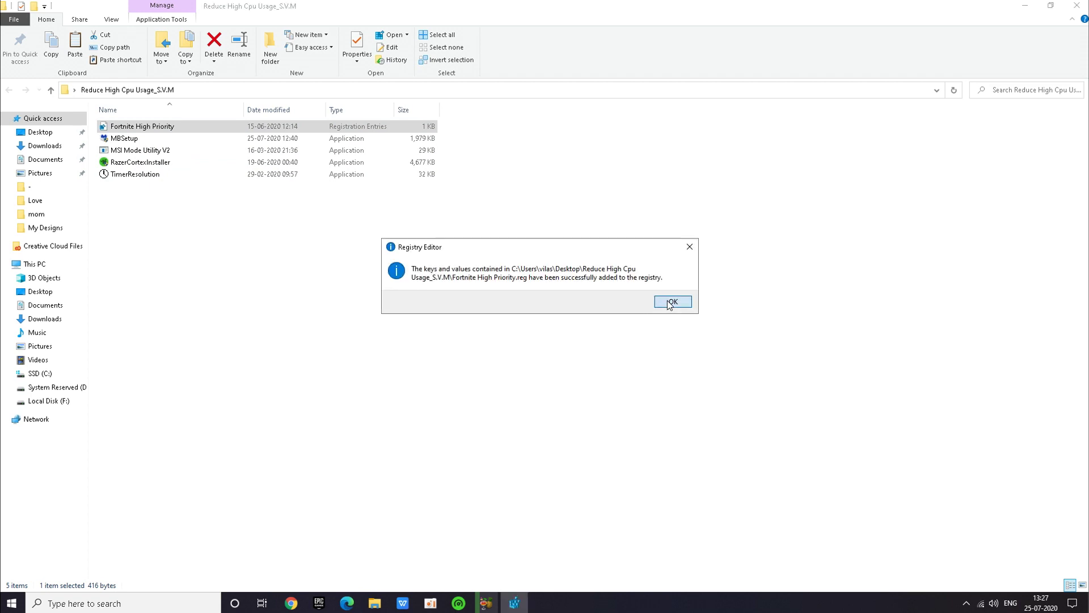
{"action": "left_click", "coordinate": [670, 302]}
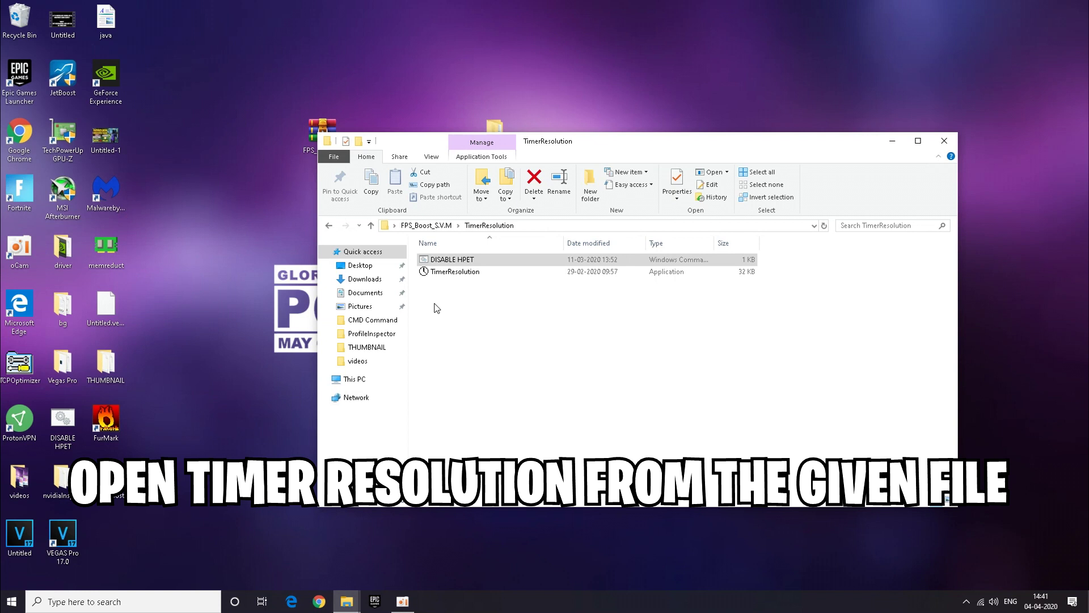
Launch TimerResolution, set the timer to its maximum resolution, and keep it running minimized while closing its folder.
{"action": "double_click", "coordinate": [440, 273]}
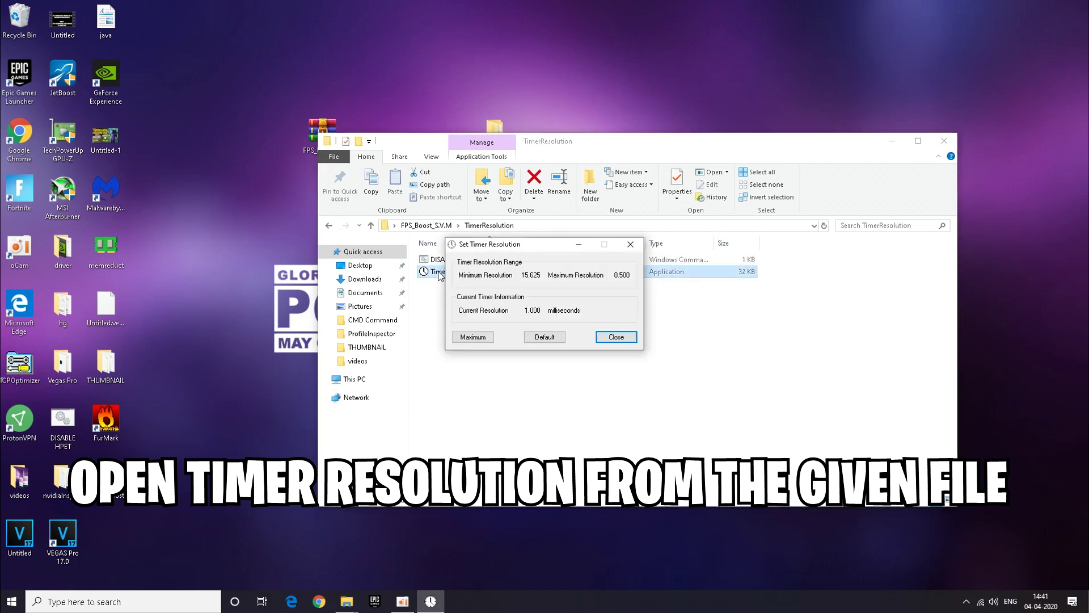
{"action": "left_click", "coordinate": [475, 337]}
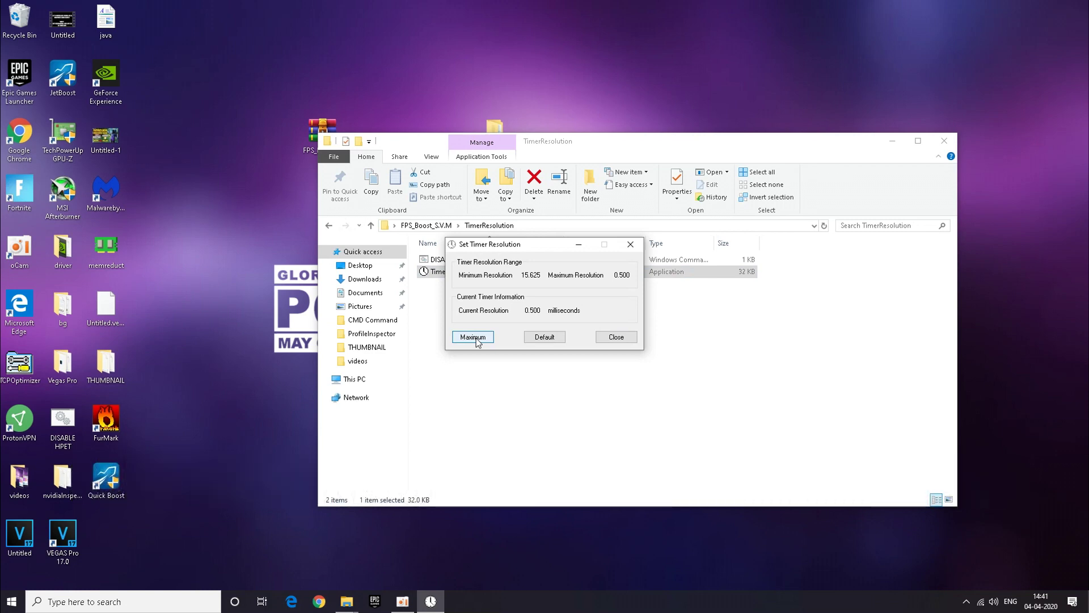
{"action": "left_click", "coordinate": [578, 245]}
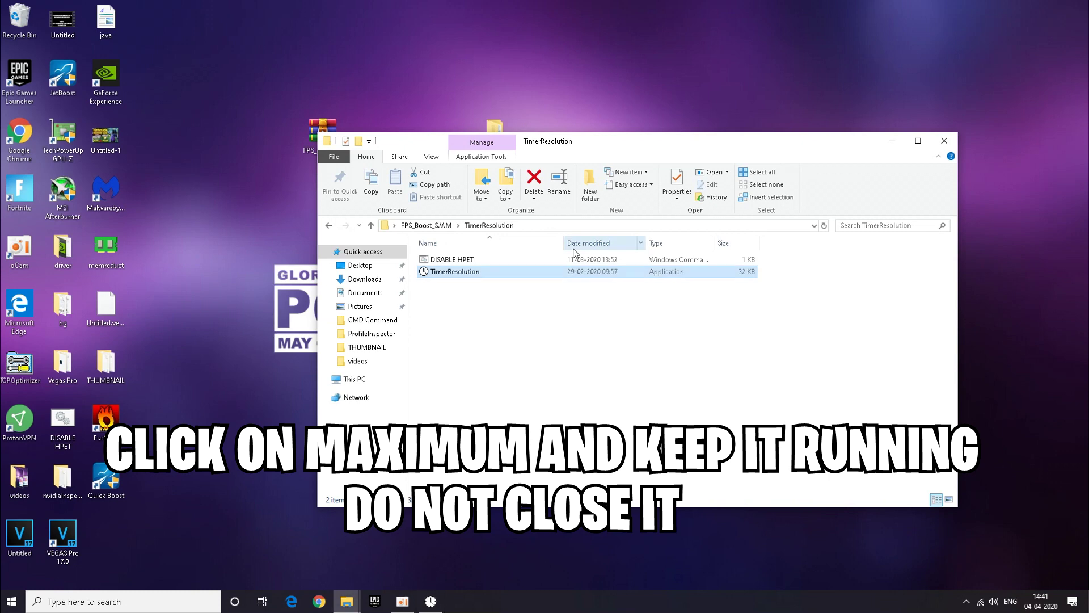
{"action": "left_click", "coordinate": [944, 141]}
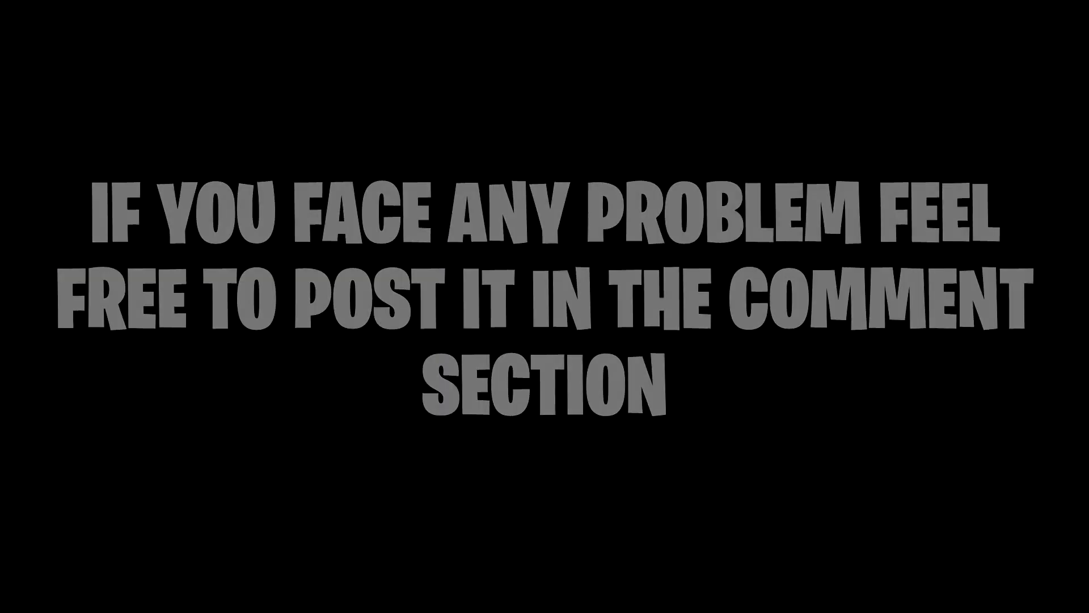